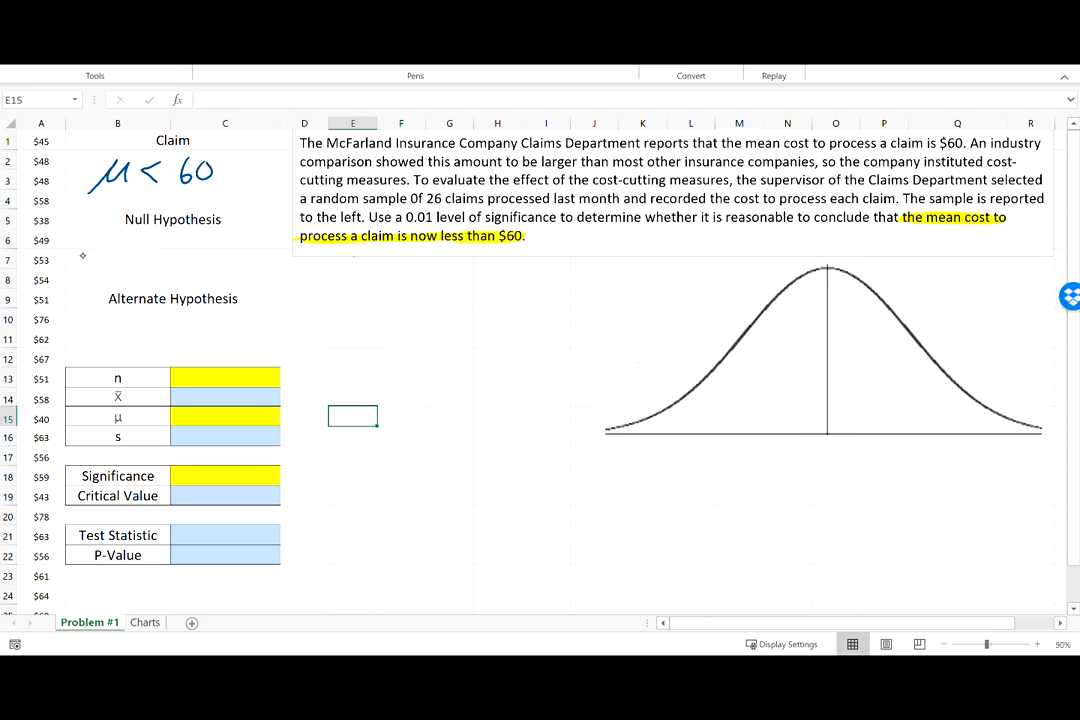
Handwrite the null hypothesis H₀: μ = 60 and the alternate hypothesis H₁: μ < 60 in blue ink beneath their headings
{"action": "mouse_move", "coordinate": [83, 249]}
{"action": "left_mouse_down"}
{"action": "mouse_move", "coordinate": [83, 270]}
{"action": "mouse_move", "coordinate": [91, 258]}
{"action": "left_mouse_up"}
{"action": "mouse_move", "coordinate": [91, 249]}
{"action": "left_mouse_down"}
{"action": "mouse_move", "coordinate": [91, 269]}
{"action": "mouse_move", "coordinate": [100, 264]}
{"action": "left_mouse_up"}
{"action": "left_click", "coordinate": [114, 255]}
{"action": "left_click", "coordinate": [113, 262]}
{"action": "mouse_move", "coordinate": [82, 331]}
{"action": "left_mouse_down"}
{"action": "mouse_move", "coordinate": [82, 348]}
{"action": "mouse_move", "coordinate": [97, 347]}
{"action": "left_mouse_up"}
{"action": "mouse_move", "coordinate": [160, 247]}
{"action": "left_mouse_down"}
{"action": "mouse_move", "coordinate": [139, 271]}
{"action": "mouse_move", "coordinate": [170, 254]}
{"action": "mouse_move", "coordinate": [212, 263]}
{"action": "mouse_move", "coordinate": [238, 250]}
{"action": "left_mouse_up"}
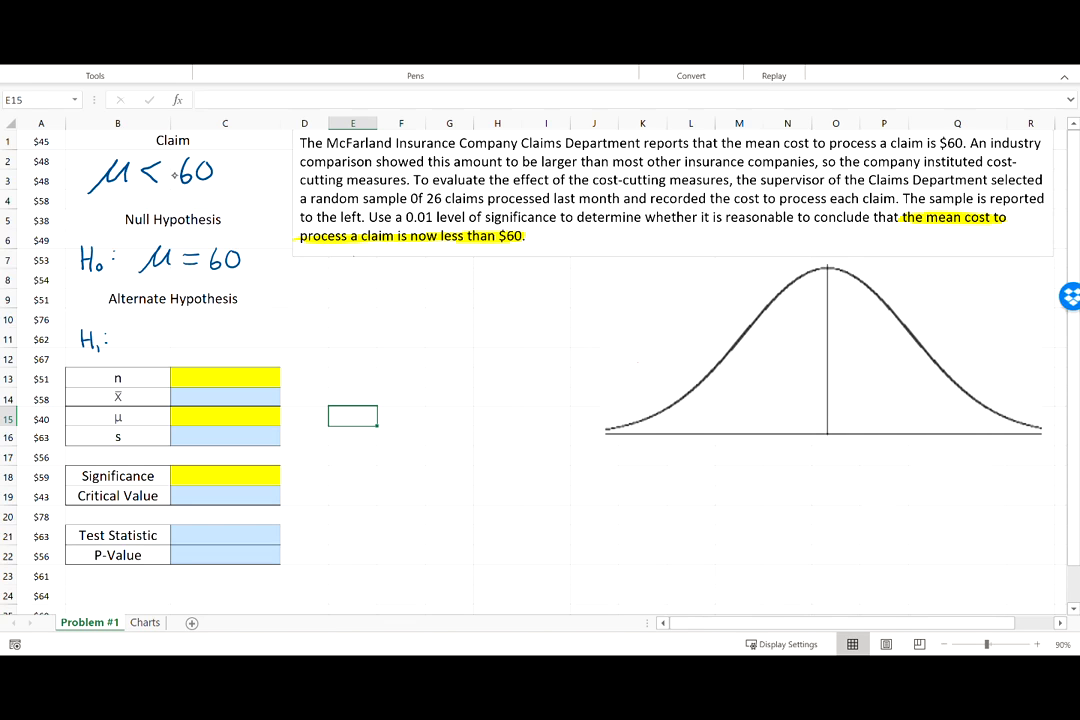
{"action": "mouse_move", "coordinate": [141, 329]}
{"action": "left_mouse_down"}
{"action": "mouse_move", "coordinate": [134, 352]}
{"action": "mouse_move", "coordinate": [162, 338]}
{"action": "mouse_move", "coordinate": [191, 350]}
{"action": "mouse_move", "coordinate": [232, 327]}
{"action": "left_mouse_up"}
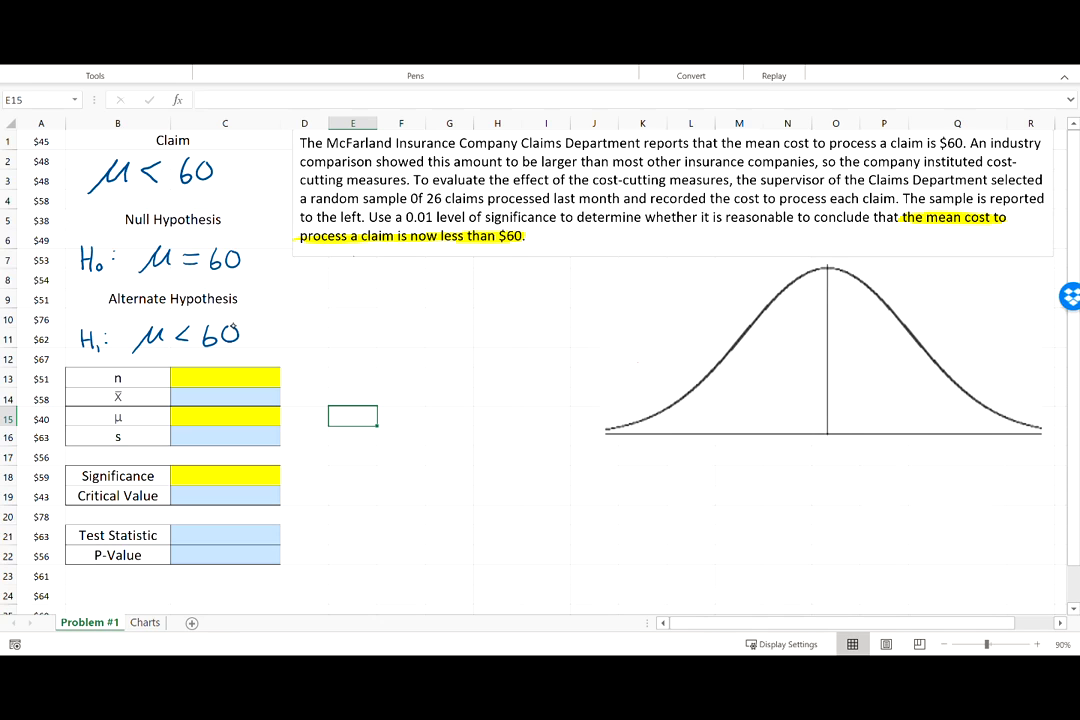
Box the alternate hypothesis in red with an arrow to the bell curve, and shade the curve's left tail, labelled "Area α = 0.01"
{"action": "mouse_move", "coordinate": [247, 284]}
{"action": "left_mouse_down"}
{"action": "mouse_move", "coordinate": [113, 285]}
{"action": "mouse_move", "coordinate": [70, 342]}
{"action": "mouse_move", "coordinate": [226, 352]}
{"action": "mouse_move", "coordinate": [249, 287]}
{"action": "mouse_move", "coordinate": [525, 298]}
{"action": "mouse_move", "coordinate": [628, 330]}
{"action": "mouse_move", "coordinate": [601, 336]}
{"action": "left_mouse_up"}
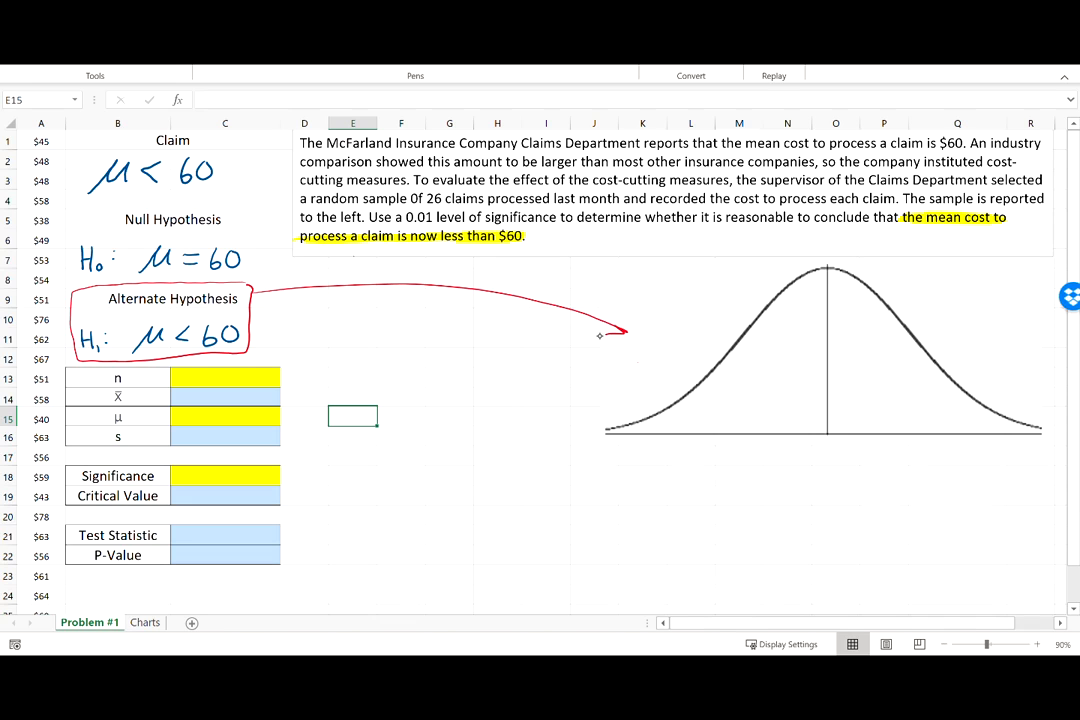
{"action": "mouse_move", "coordinate": [724, 359]}
{"action": "left_mouse_down"}
{"action": "mouse_move", "coordinate": [722, 434]}
{"action": "mouse_move", "coordinate": [716, 398]}
{"action": "left_mouse_up"}
{"action": "mouse_move", "coordinate": [662, 434]}
{"action": "left_mouse_down"}
{"action": "mouse_move", "coordinate": [717, 386]}
{"action": "mouse_move", "coordinate": [626, 433]}
{"action": "left_mouse_up"}
{"action": "mouse_move", "coordinate": [627, 429]}
{"action": "left_mouse_down"}
{"action": "mouse_move", "coordinate": [616, 434]}
{"action": "mouse_move", "coordinate": [660, 387]}
{"action": "mouse_move", "coordinate": [619, 387]}
{"action": "mouse_move", "coordinate": [631, 386]}
{"action": "left_mouse_up"}
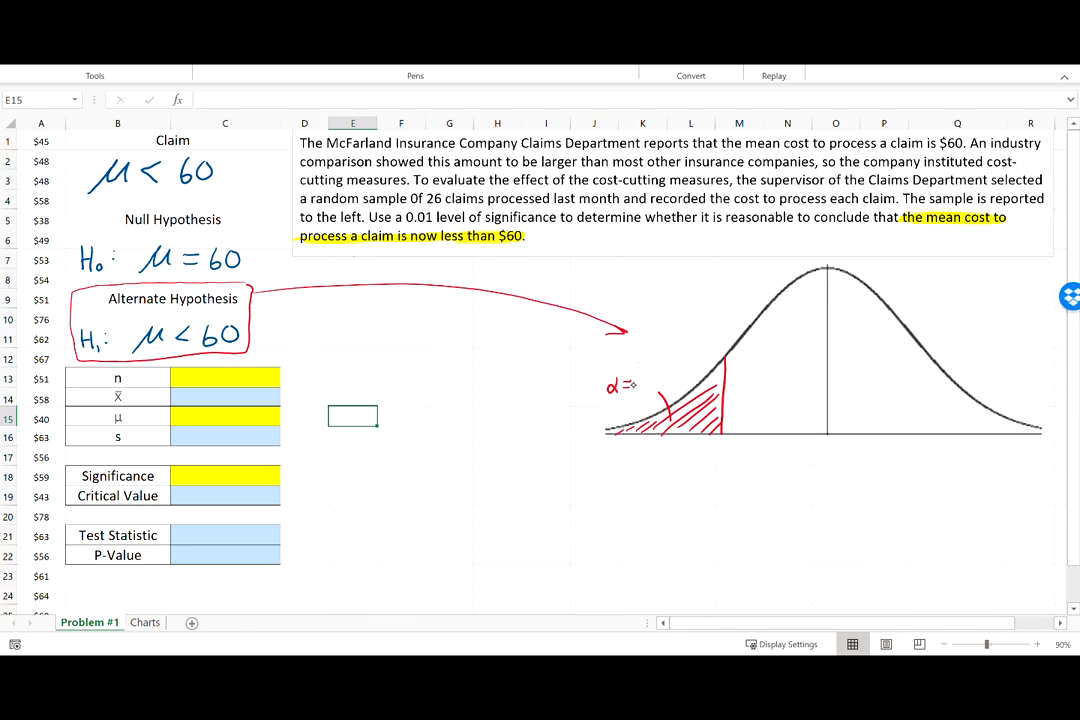
{"action": "left_click", "coordinate": [652, 387]}
{"action": "left_click_drag", "start_coordinate": [641, 382], "coordinate": [669, 384]}
{"action": "left_click_drag", "start_coordinate": [624, 370], "coordinate": [652, 370]}
Label the bell curve's axis "t", its center "0" and the boundary of the shaded tail "C.V." by hand
{"action": "mouse_move", "coordinate": [1057, 426]}
{"action": "left_mouse_down"}
{"action": "mouse_move", "coordinate": [1061, 443]}
{"action": "mouse_move", "coordinate": [1065, 433]}
{"action": "left_mouse_up"}
{"action": "left_click_drag", "start_coordinate": [824, 440], "coordinate": [823, 441]}
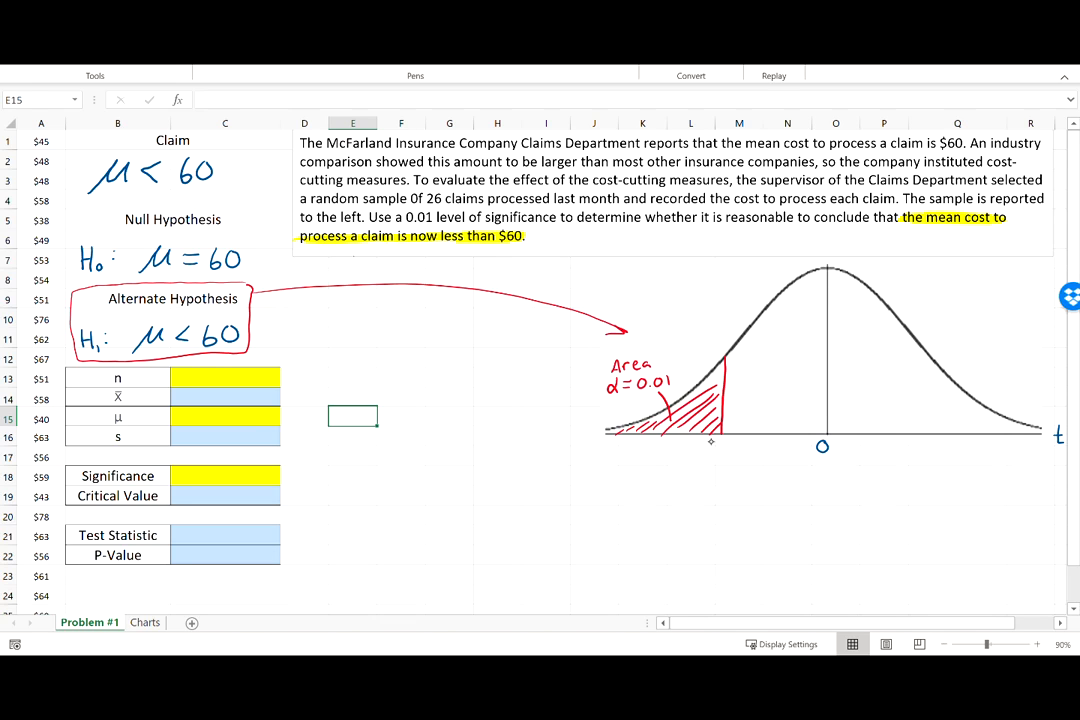
{"action": "mouse_move", "coordinate": [711, 443]}
{"action": "left_mouse_down"}
{"action": "mouse_move", "coordinate": [709, 453]}
{"action": "mouse_move", "coordinate": [724, 443]}
{"action": "mouse_move", "coordinate": [730, 452]}
{"action": "left_mouse_up"}
Underline the random sample of 26 claims in the problem text, and enter n as 26, μ as 60 and Significance as 0.01
{"action": "left_click_drag", "start_coordinate": [300, 211], "coordinate": [488, 211]}
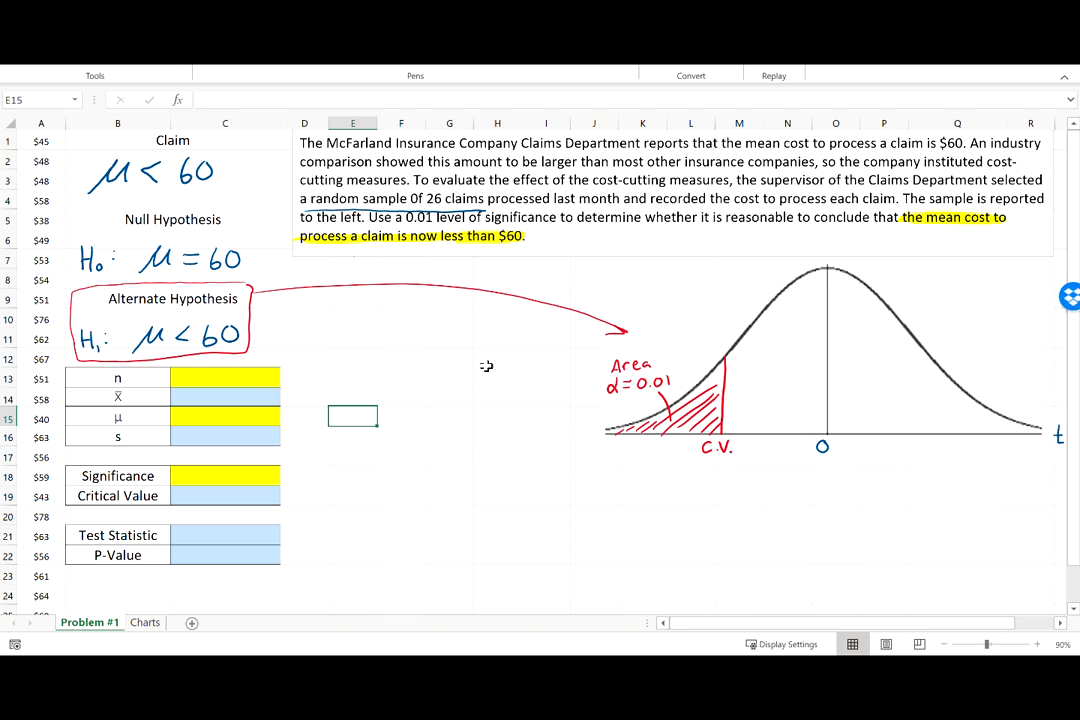
{"action": "left_click", "coordinate": [262, 377]}
{"action": "type", "text": "26"}
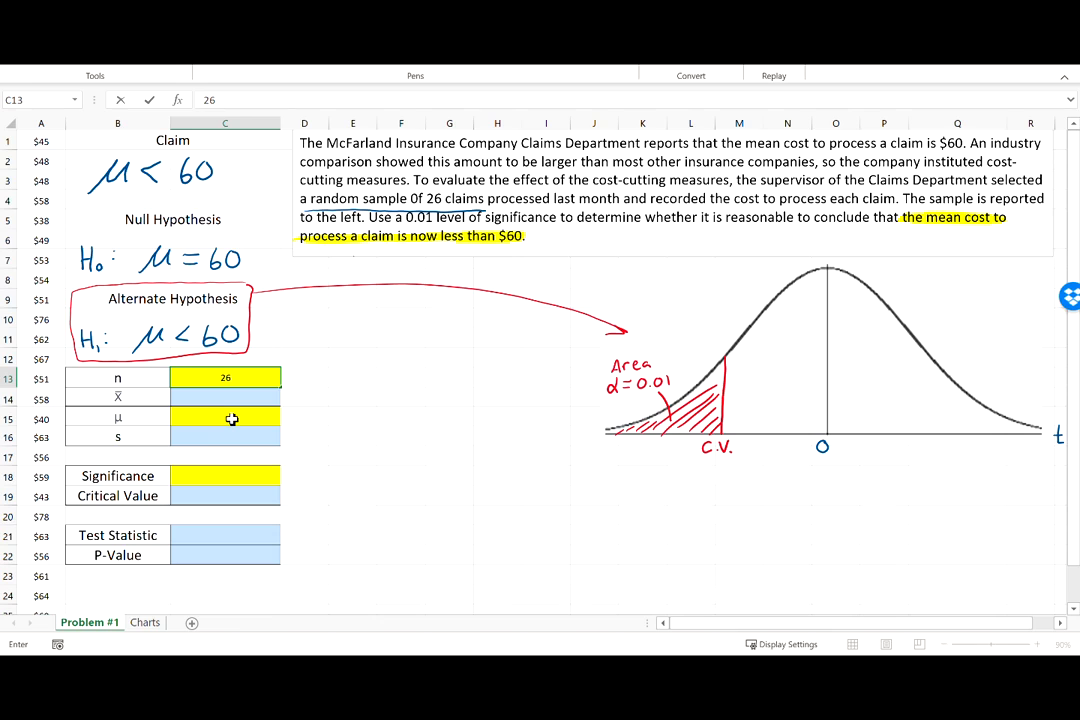
{"action": "left_click", "coordinate": [234, 419]}
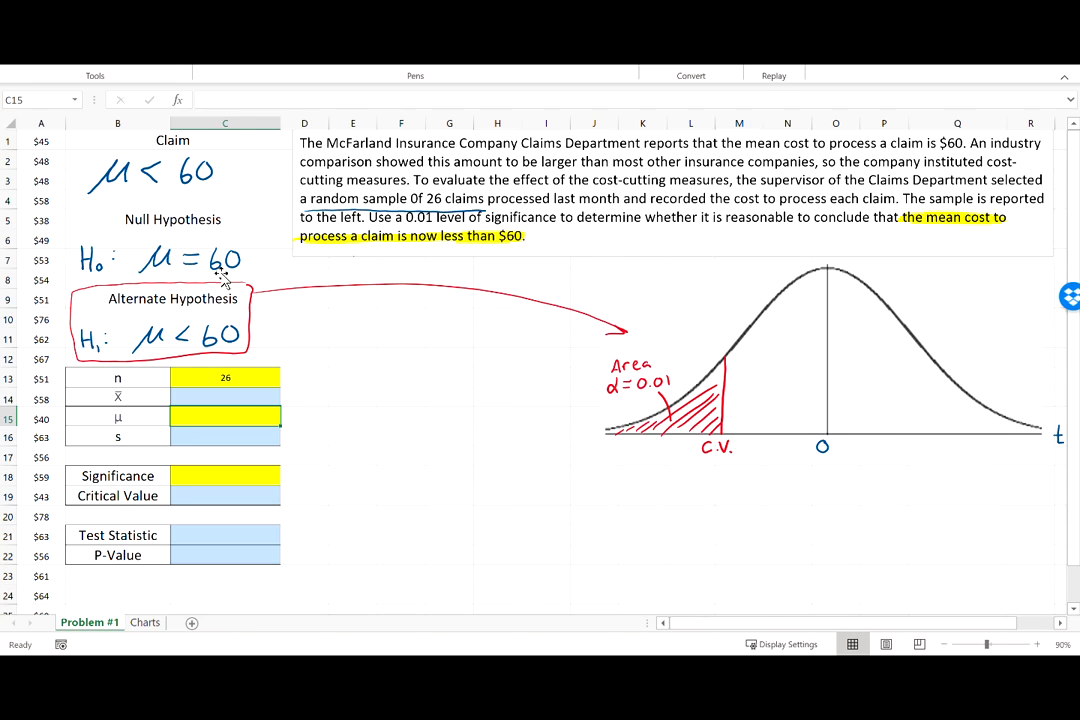
{"action": "type", "text": "60"}
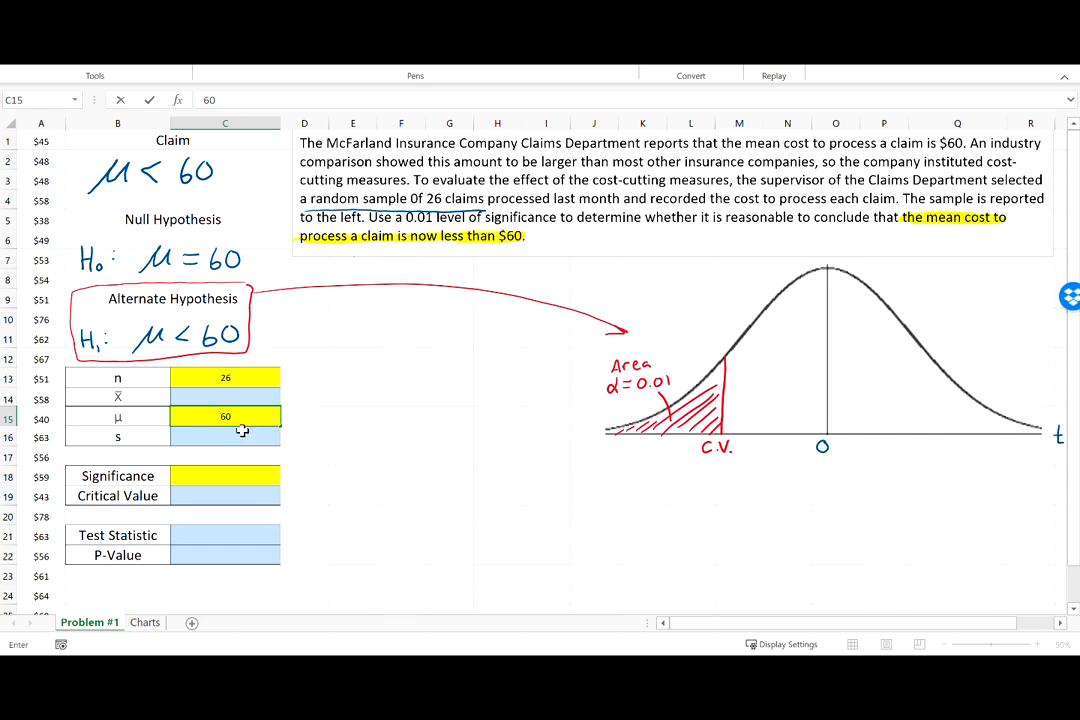
{"action": "left_click", "coordinate": [228, 474]}
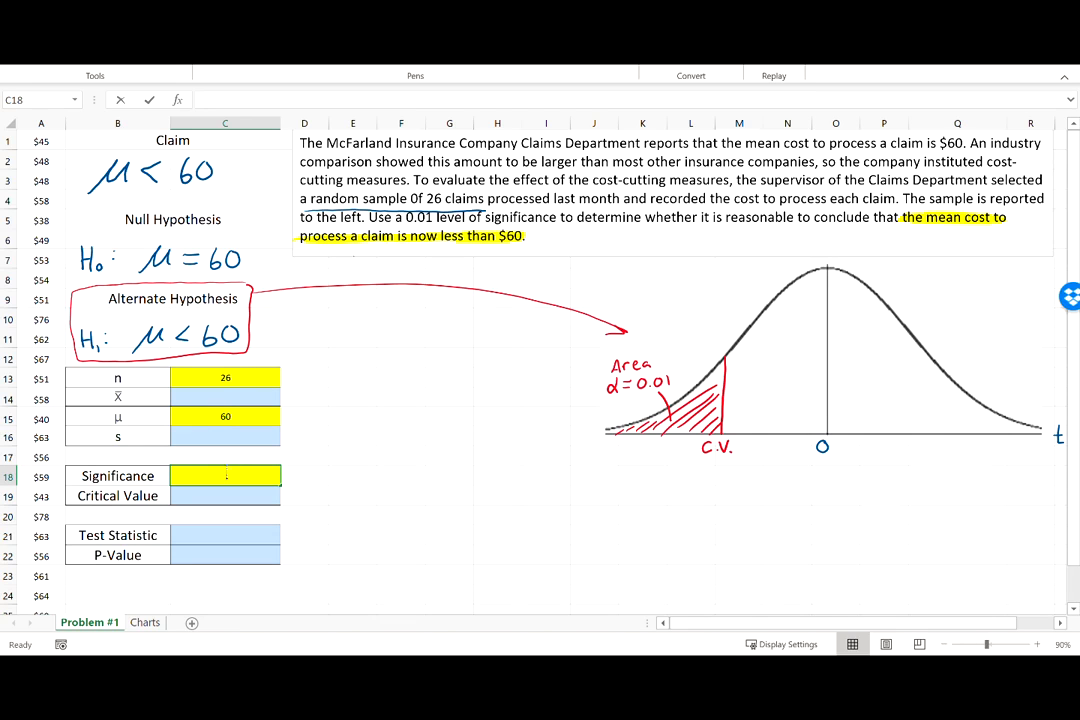
{"action": "type", "text": "0.01"}
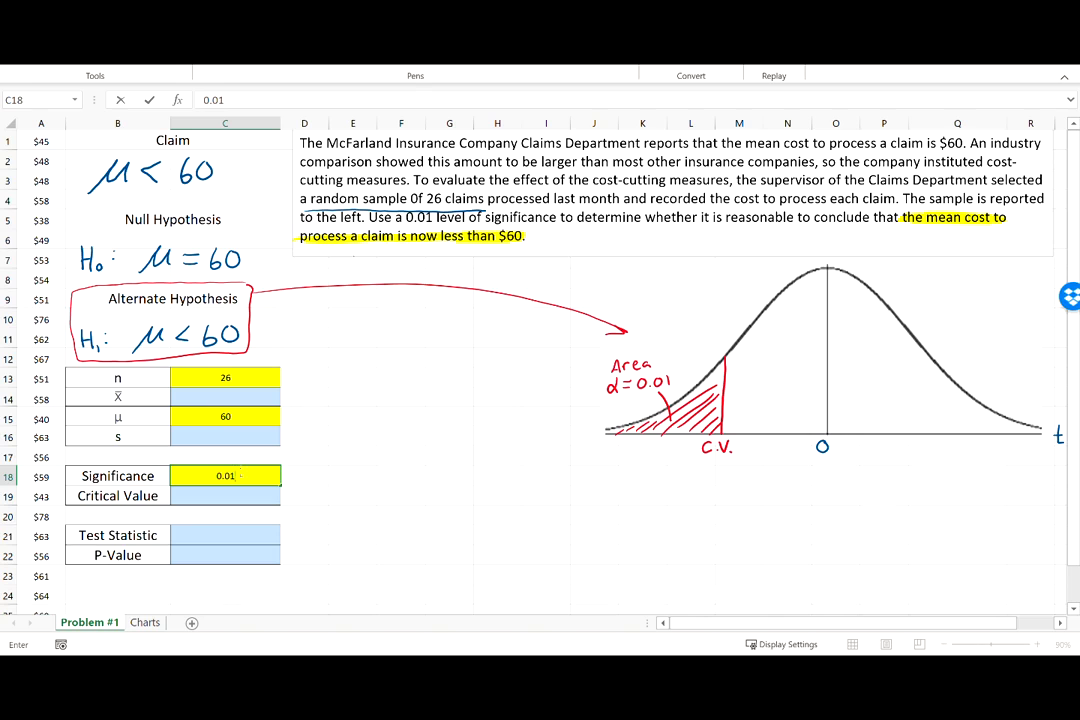
{"action": "left_click", "coordinate": [336, 476]}
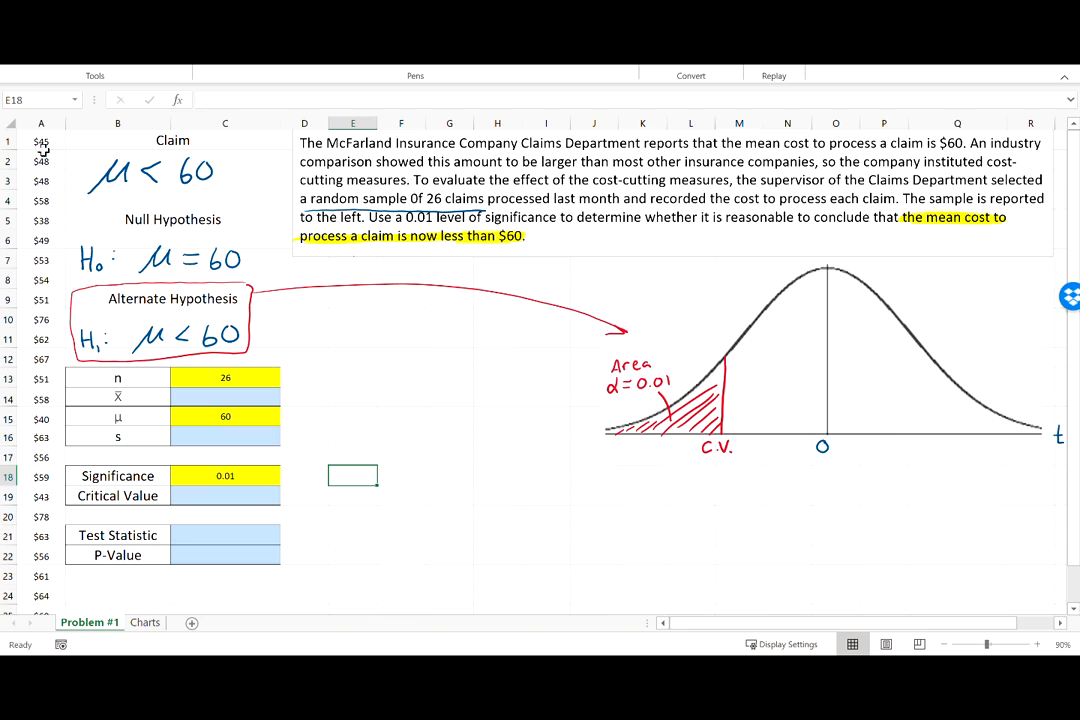
Calculate the sample mean x̄ in C14 with =AVERAGE(A:A)
{"action": "left_click", "coordinate": [228, 397]}
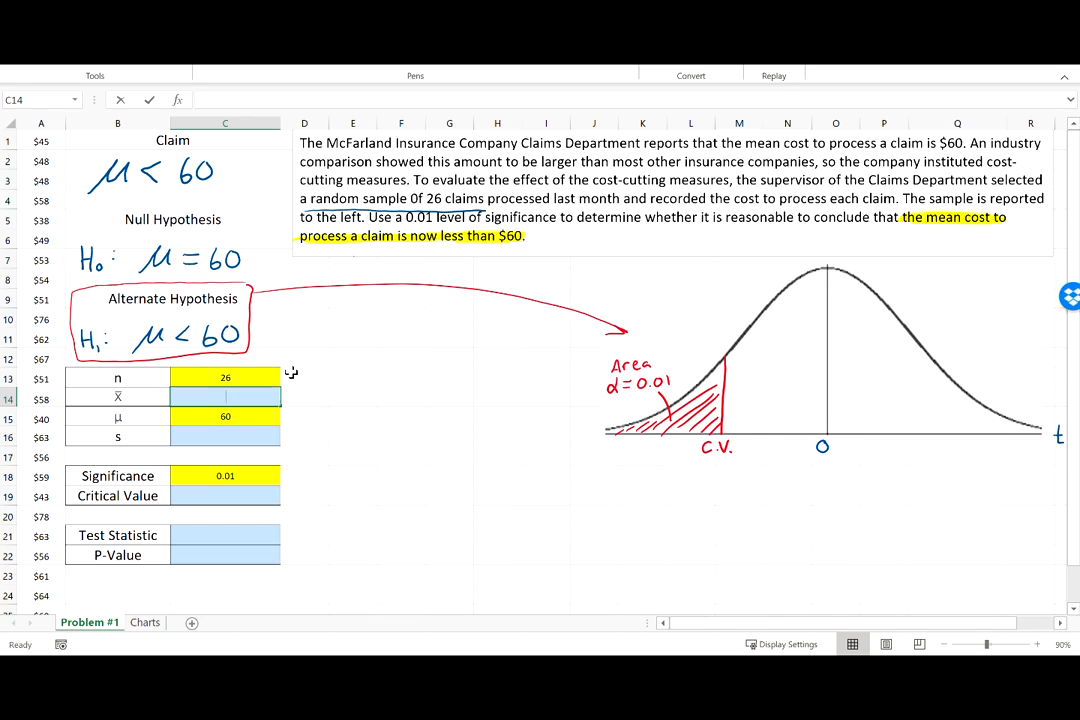
{"action": "type", "text": "=avera"}
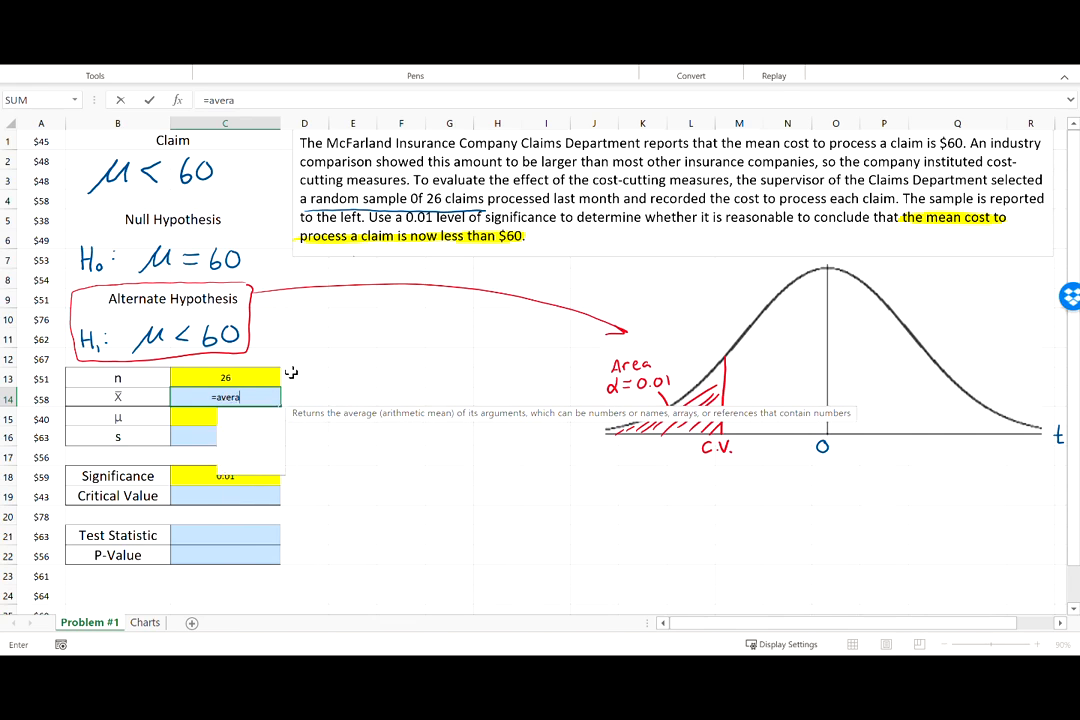
{"action": "type", "text": "ge("}
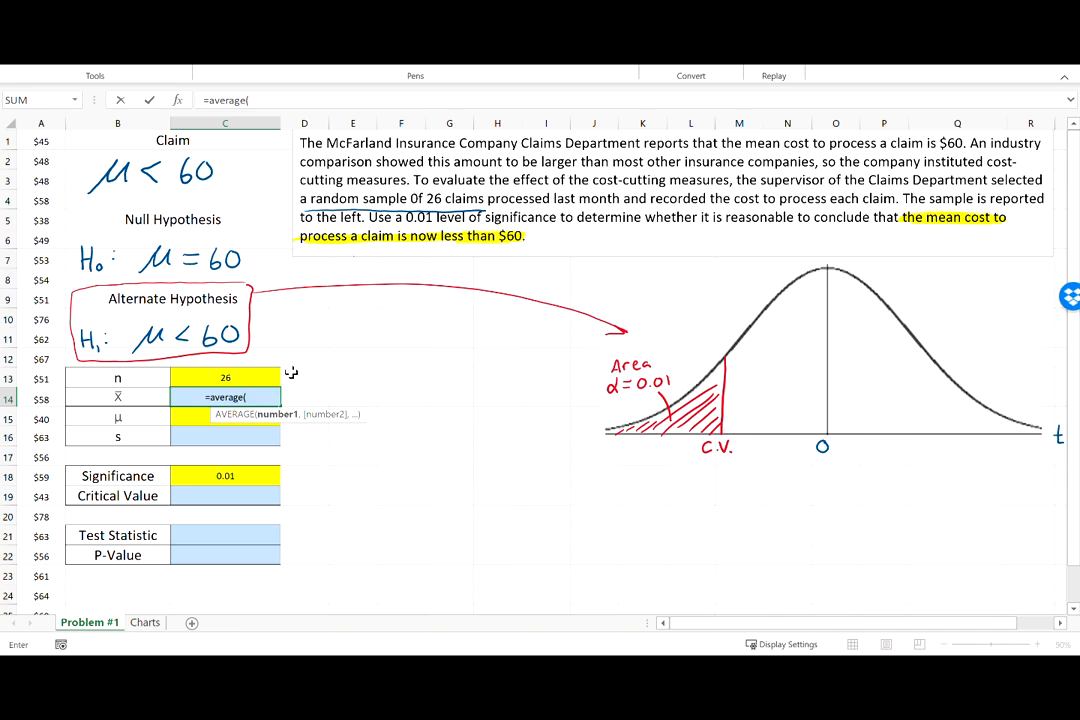
{"action": "left_click", "coordinate": [52, 117]}
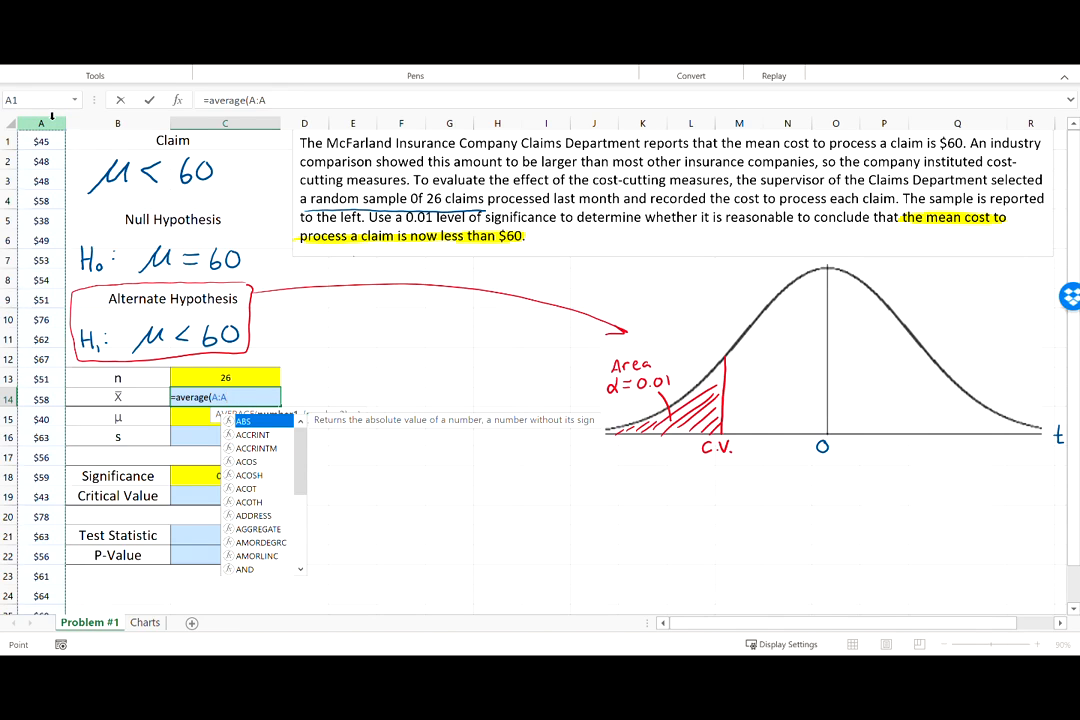
{"action": "type", "text": ")"}
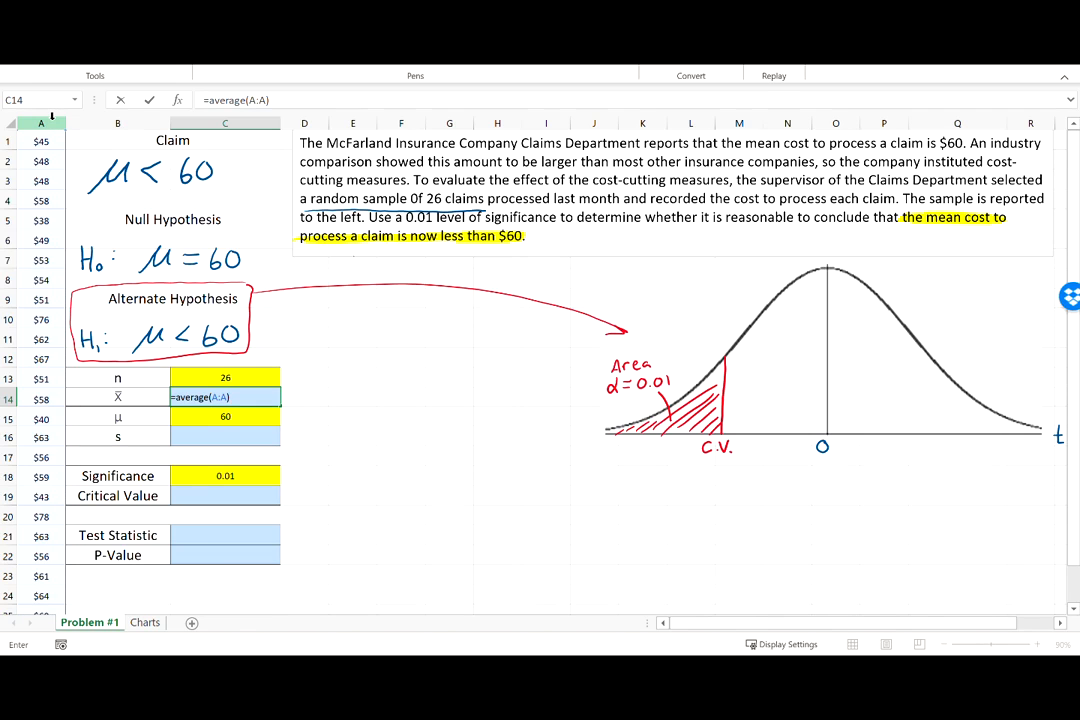
{"action": "key", "text": "Return"}
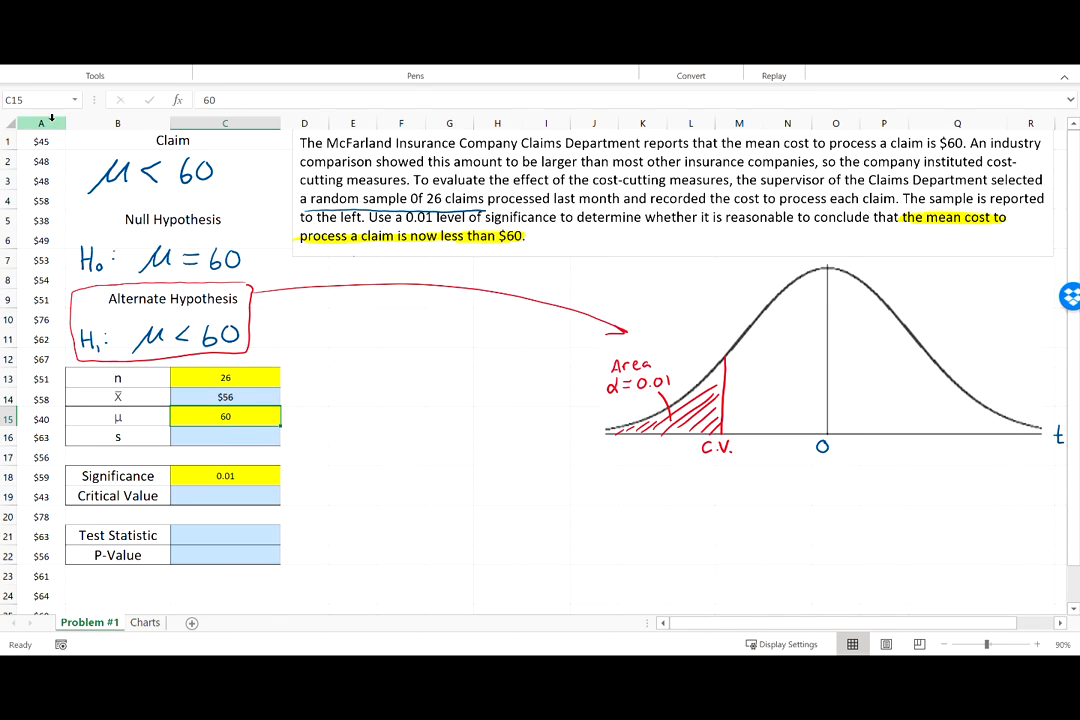
Calculate the sample standard deviation s in C16 with =STDEV.S(A:A)
{"action": "left_click", "coordinate": [229, 436]}
{"action": "type", "text": "=stdev."}
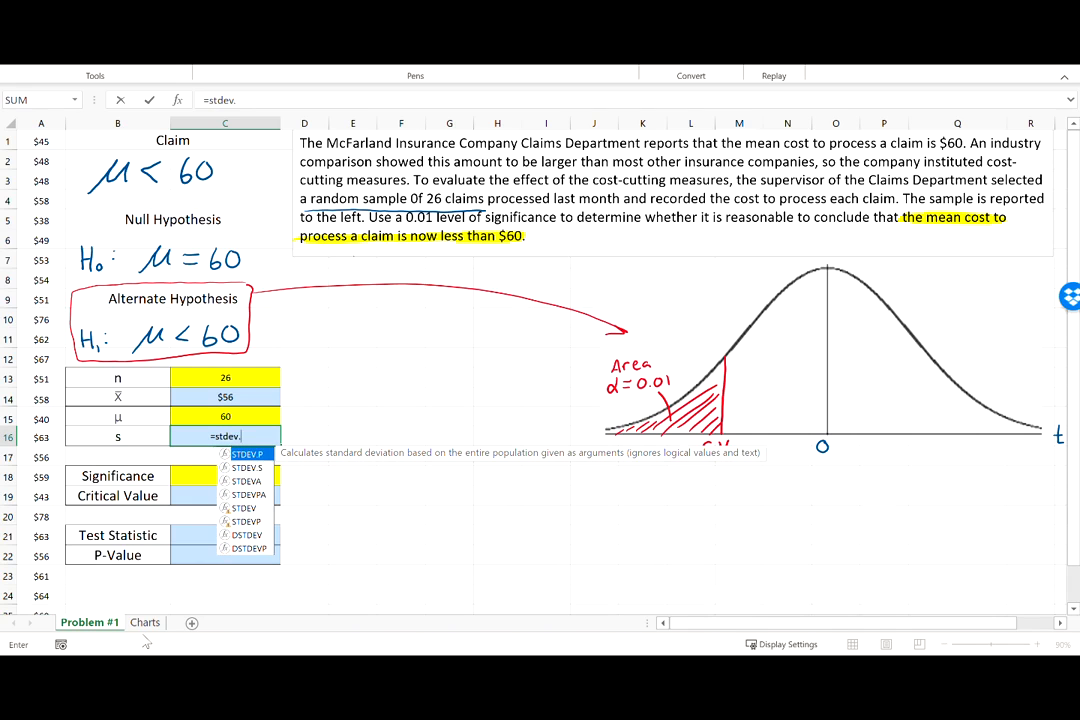
{"action": "type", "text": "s("}
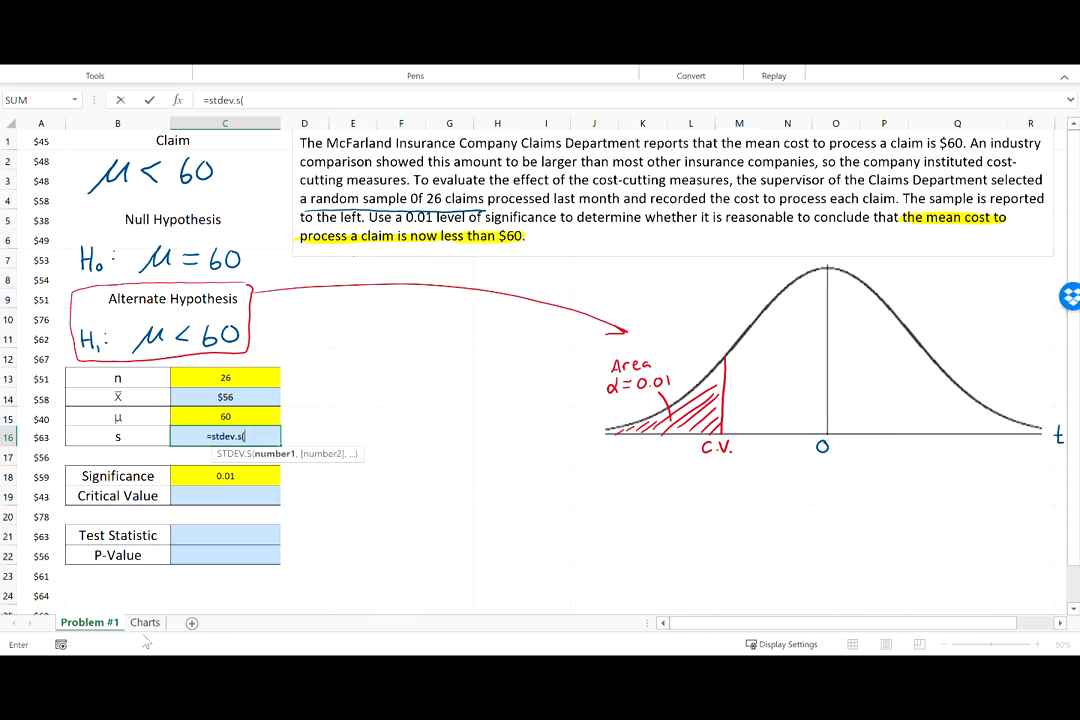
{"action": "left_click", "coordinate": [40, 122]}
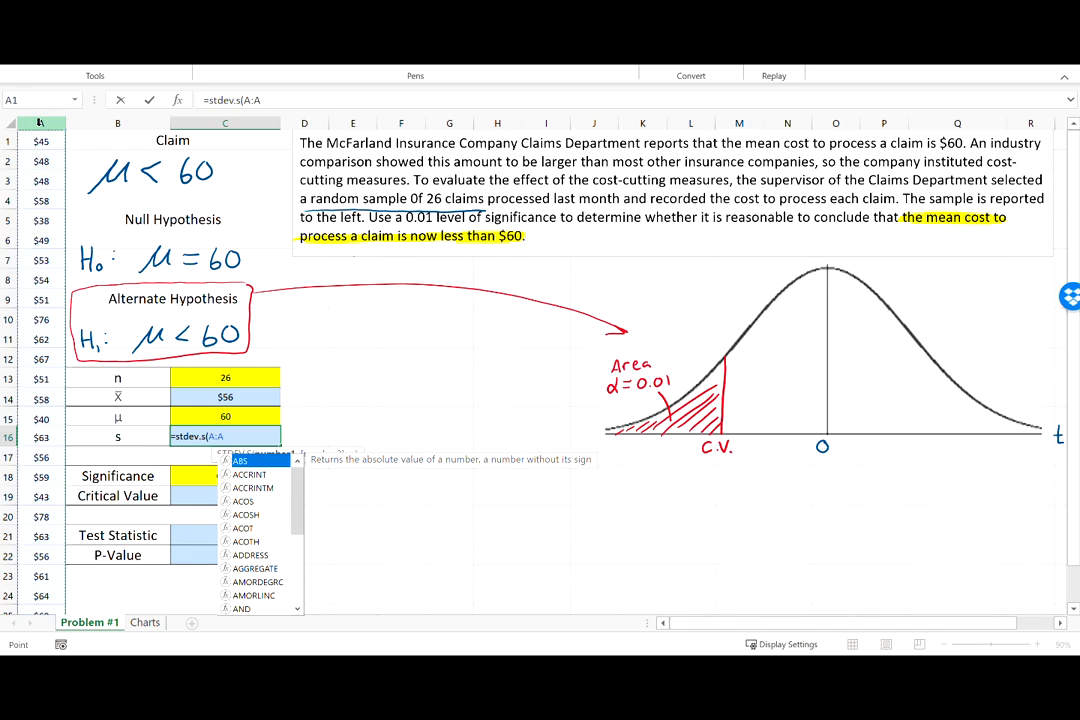
{"action": "type", "text": ")"}
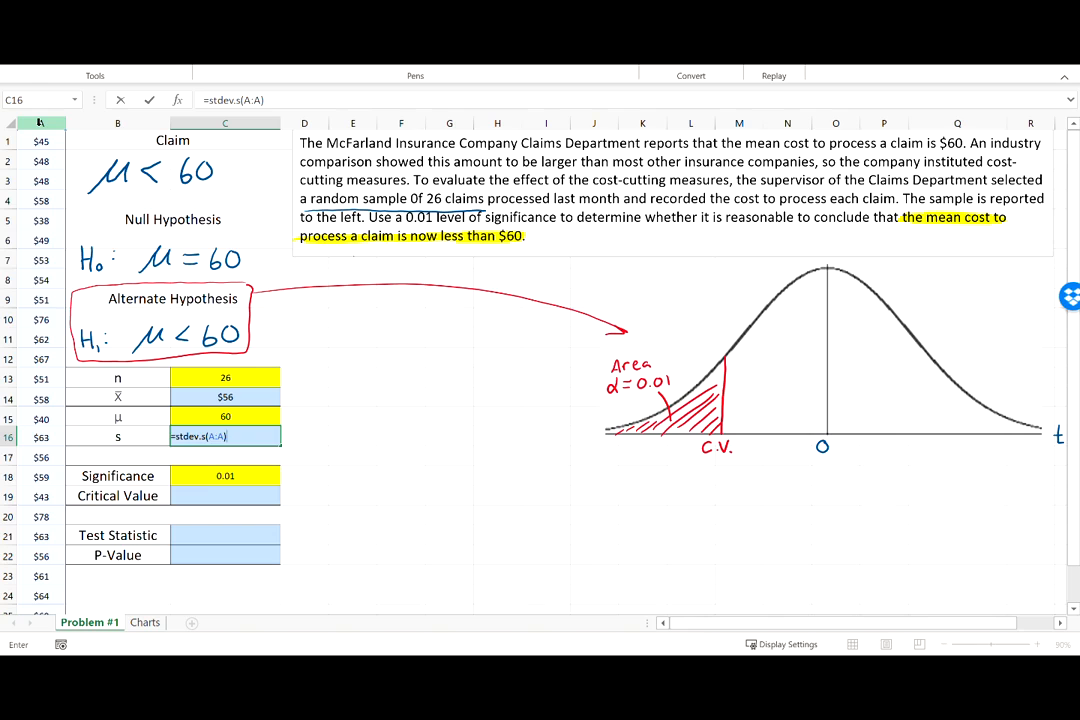
{"action": "key", "text": "Return"}
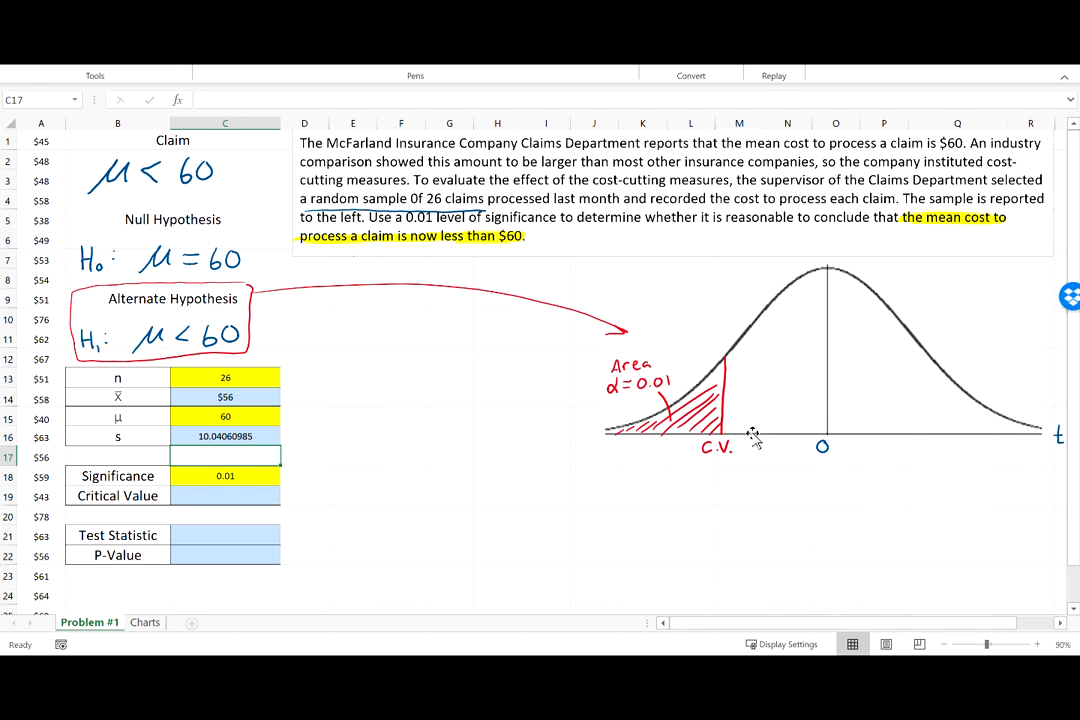
Calculate the critical value in C19 with =T.INV(0.01,C13-1) and handwrite -2.485 in red below "C.V." on the curve
{"action": "left_click", "coordinate": [221, 496]}
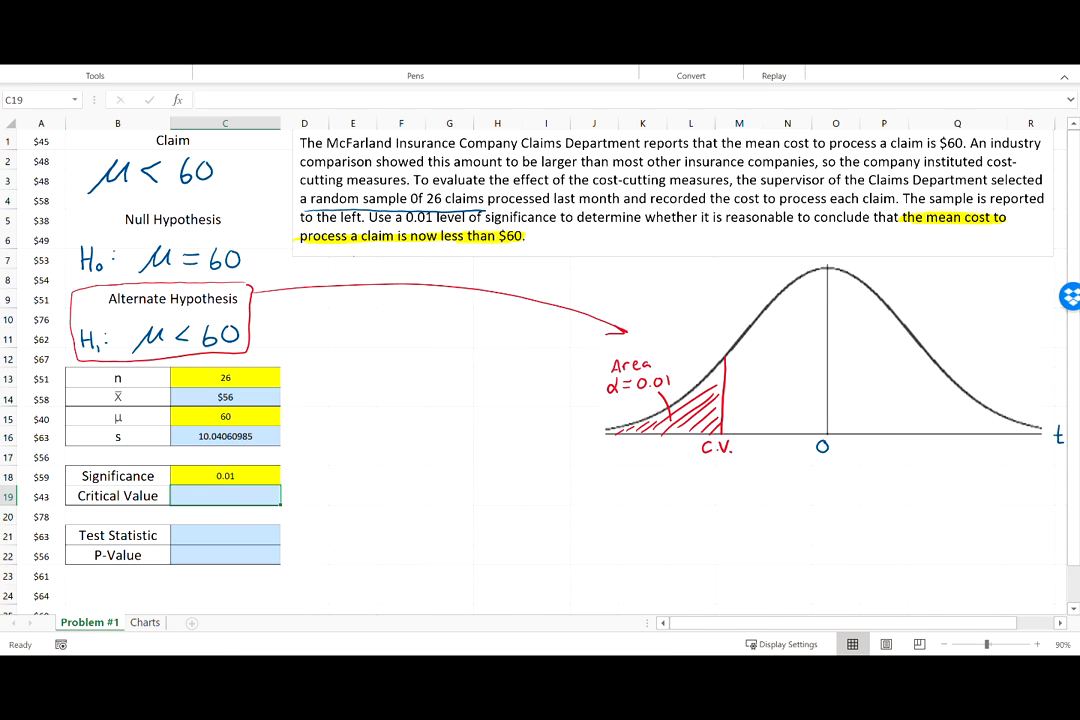
{"action": "type", "text": "="}
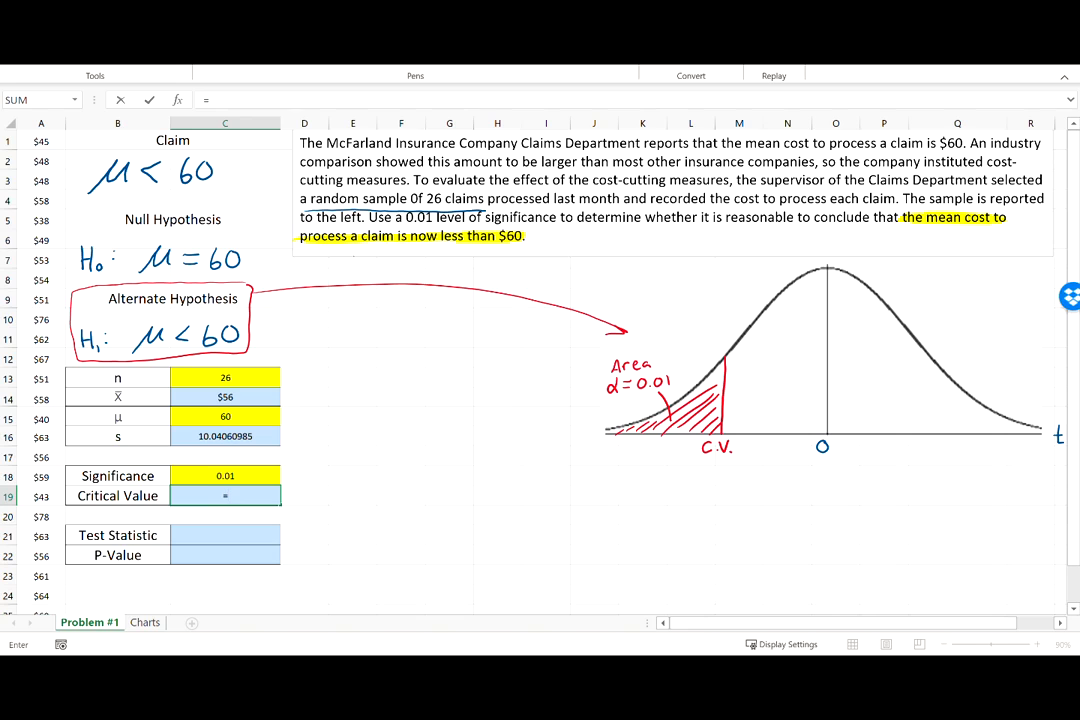
{"action": "type", "text": "t.inv"}
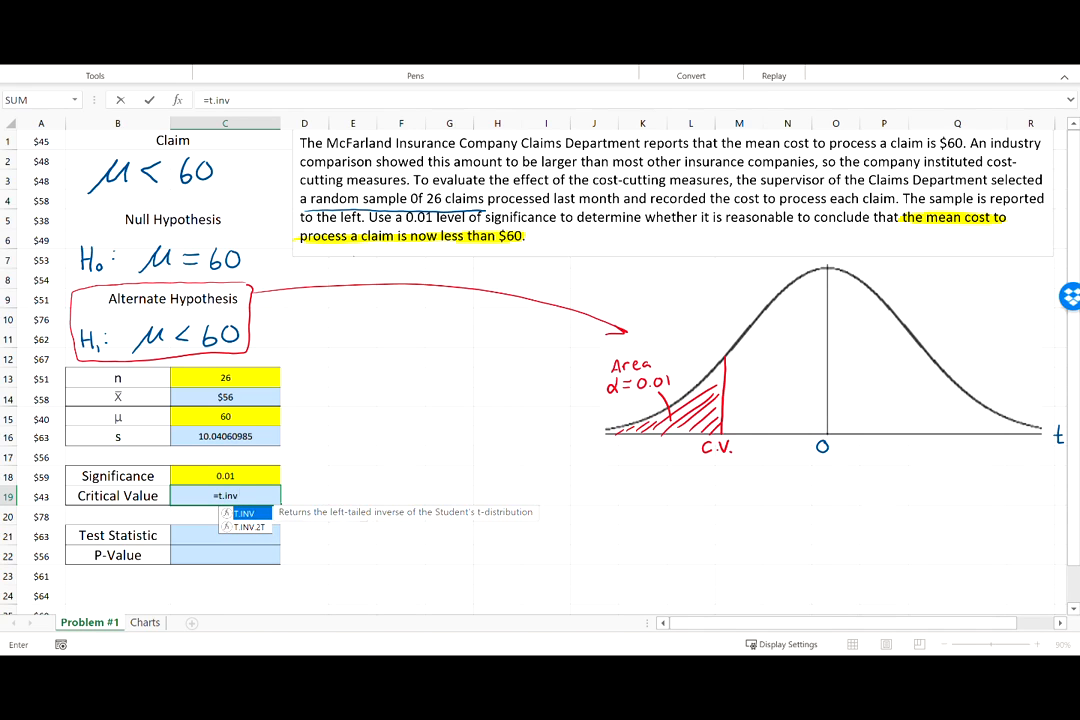
{"action": "type", "text": "("}
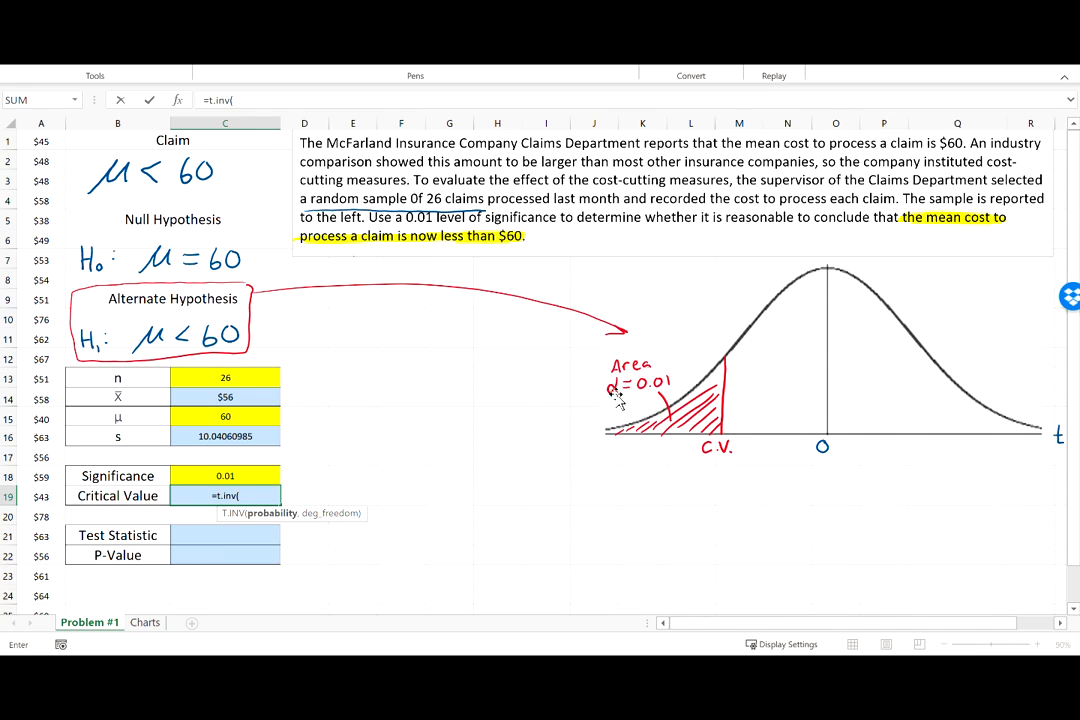
{"action": "type", "text": "0.01,"}
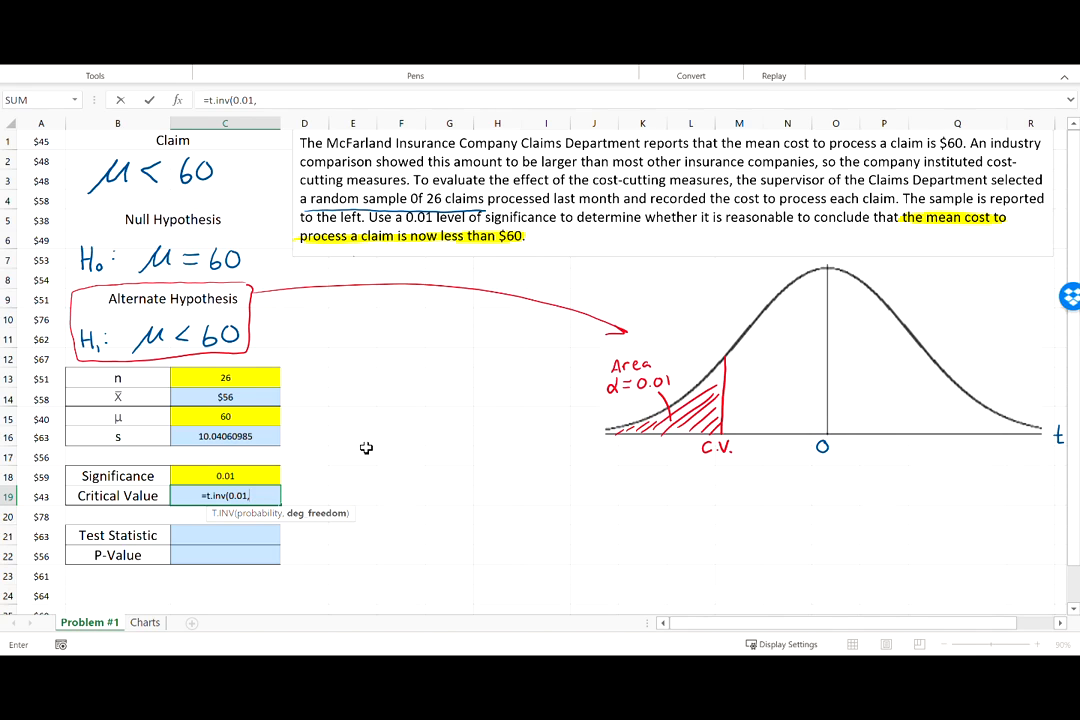
{"action": "type", "text": "="}
{"action": "key", "text": "BackSpace"}
{"action": "left_click", "coordinate": [204, 375]}
{"action": "type", "text": "-1"}
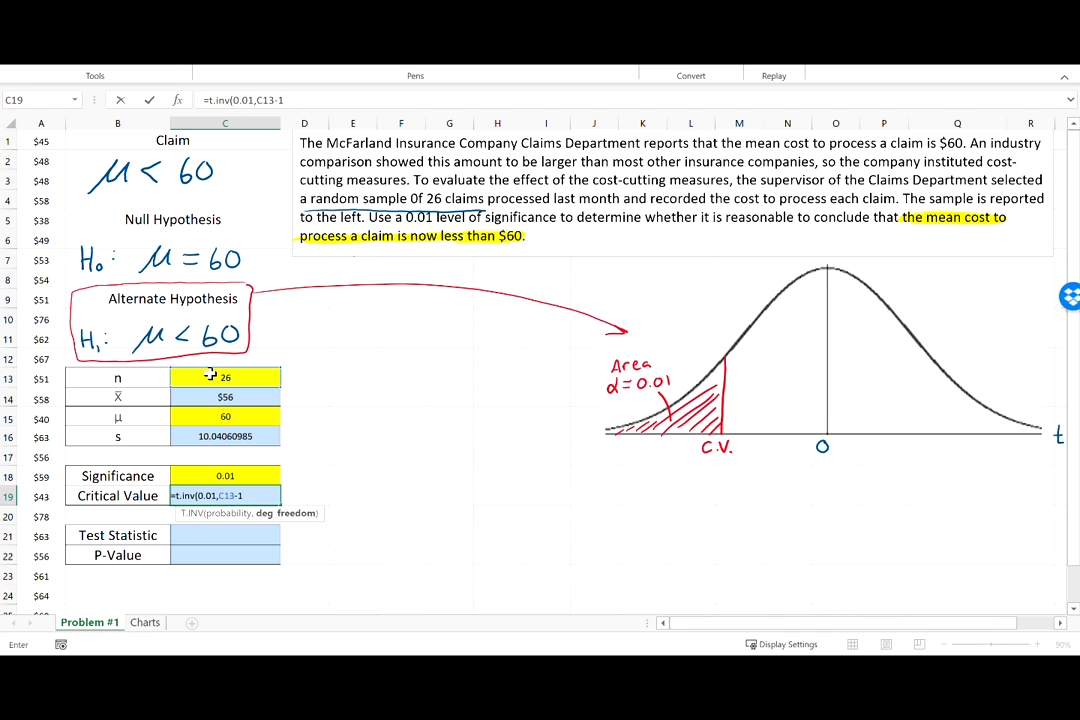
{"action": "type", "text": ")"}
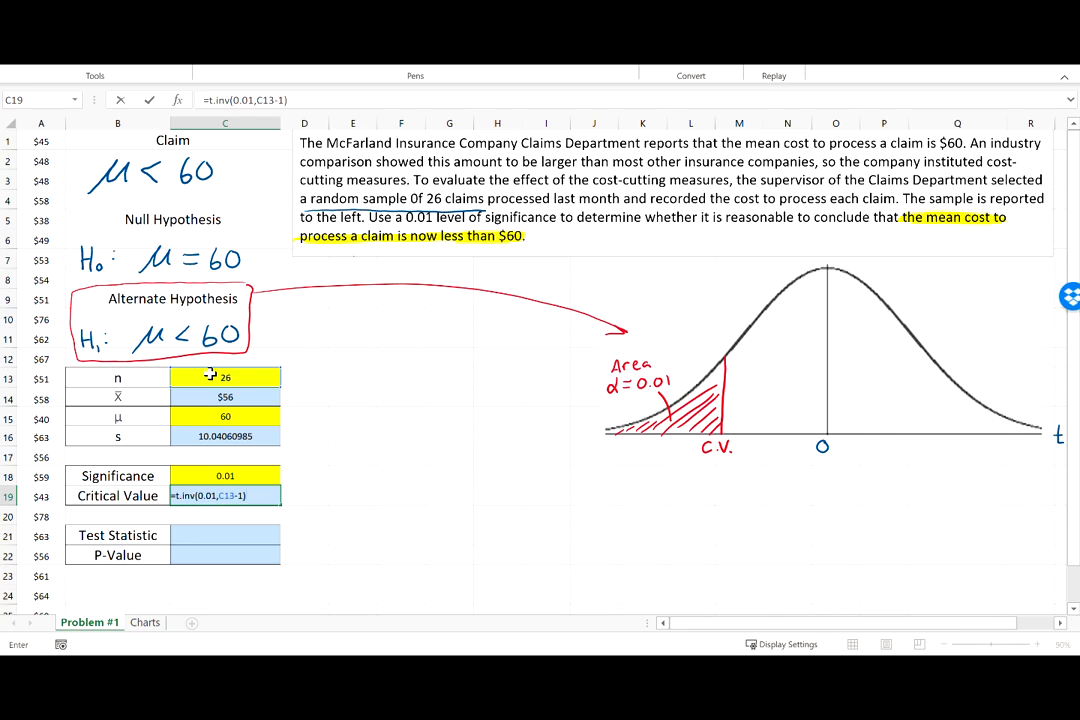
{"action": "key", "text": "Return"}
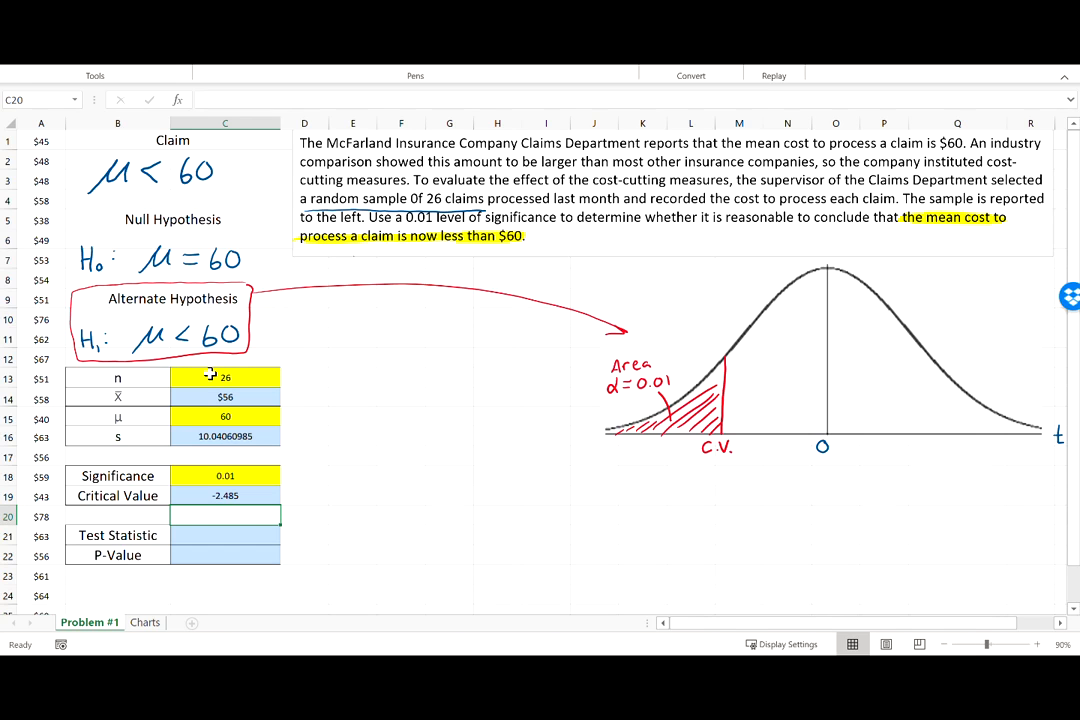
{"action": "mouse_move", "coordinate": [683, 465]}
{"action": "left_mouse_down"}
{"action": "mouse_move", "coordinate": [726, 469]}
{"action": "mouse_move", "coordinate": [746, 455]}
{"action": "left_mouse_up"}
{"action": "left_click", "coordinate": [715, 469]}
Draw an arrow from the Test Statistic cell and handwrite t = (x̄ − μ) / (s/√n), with parentheses around numerator and denominator
{"action": "mouse_move", "coordinate": [282, 537]}
{"action": "left_mouse_down"}
{"action": "mouse_move", "coordinate": [367, 513]}
{"action": "mouse_move", "coordinate": [396, 480]}
{"action": "mouse_move", "coordinate": [420, 500]}
{"action": "mouse_move", "coordinate": [437, 493]}
{"action": "left_mouse_up"}
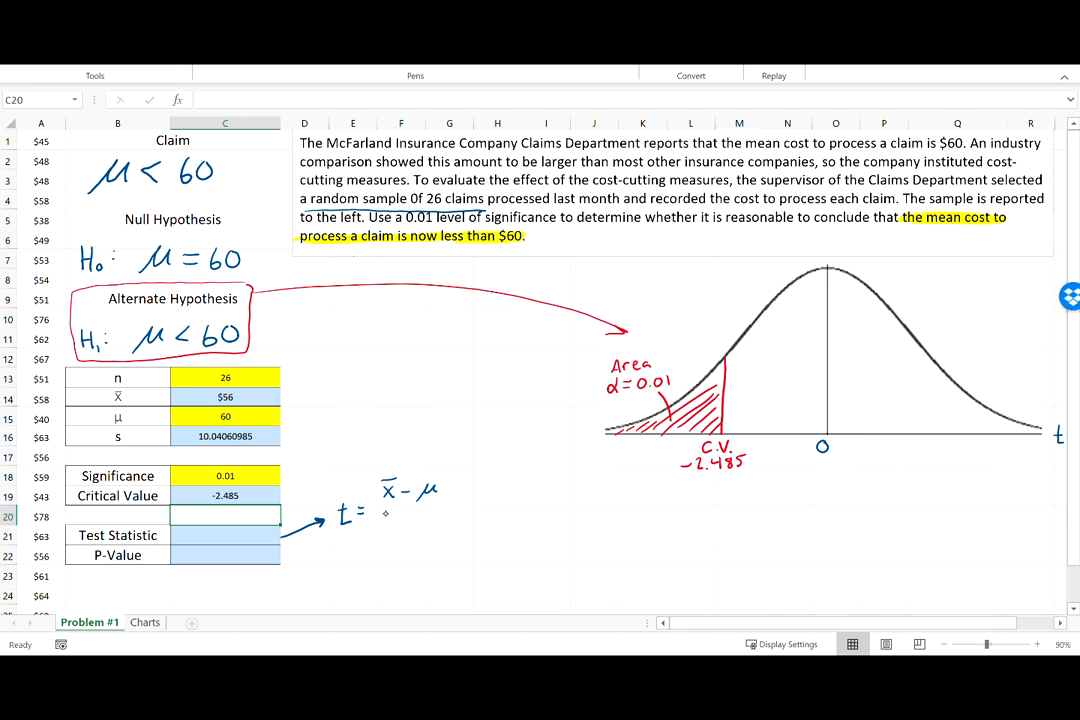
{"action": "left_click_drag", "start_coordinate": [373, 512], "coordinate": [436, 512]}
{"action": "mouse_move", "coordinate": [405, 520]}
{"action": "left_mouse_down"}
{"action": "mouse_move", "coordinate": [394, 533]}
{"action": "mouse_move", "coordinate": [411, 535]}
{"action": "mouse_move", "coordinate": [398, 554]}
{"action": "mouse_move", "coordinate": [411, 540]}
{"action": "mouse_move", "coordinate": [406, 548]}
{"action": "mouse_move", "coordinate": [418, 550]}
{"action": "left_mouse_up"}
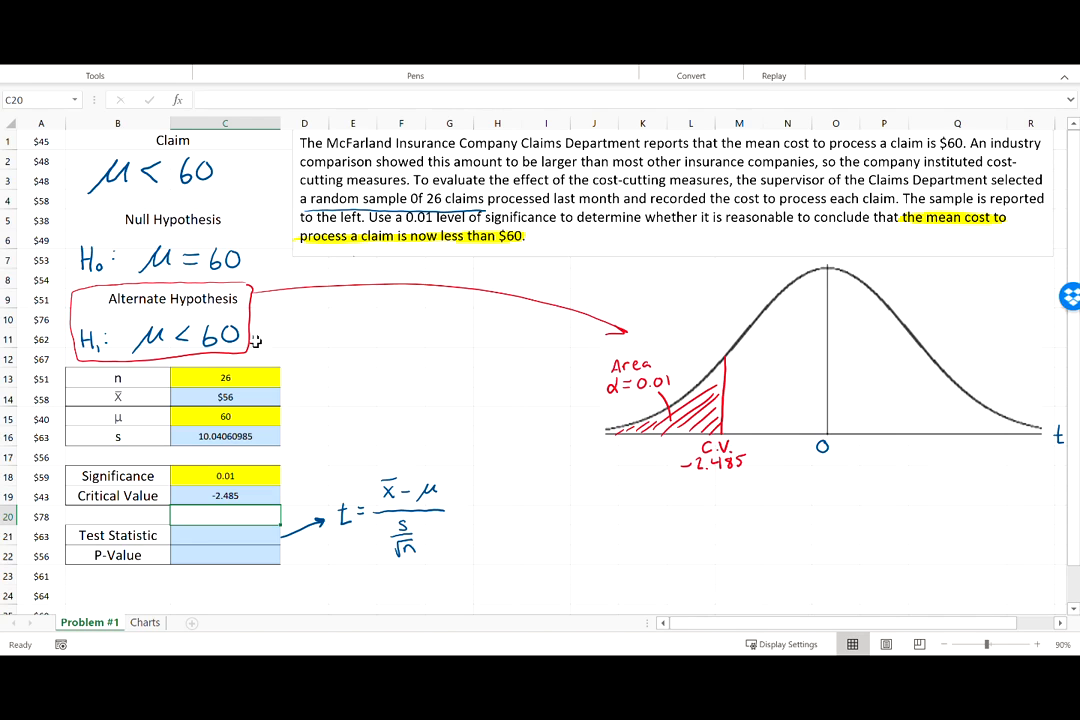
{"action": "left_click", "coordinate": [241, 533]}
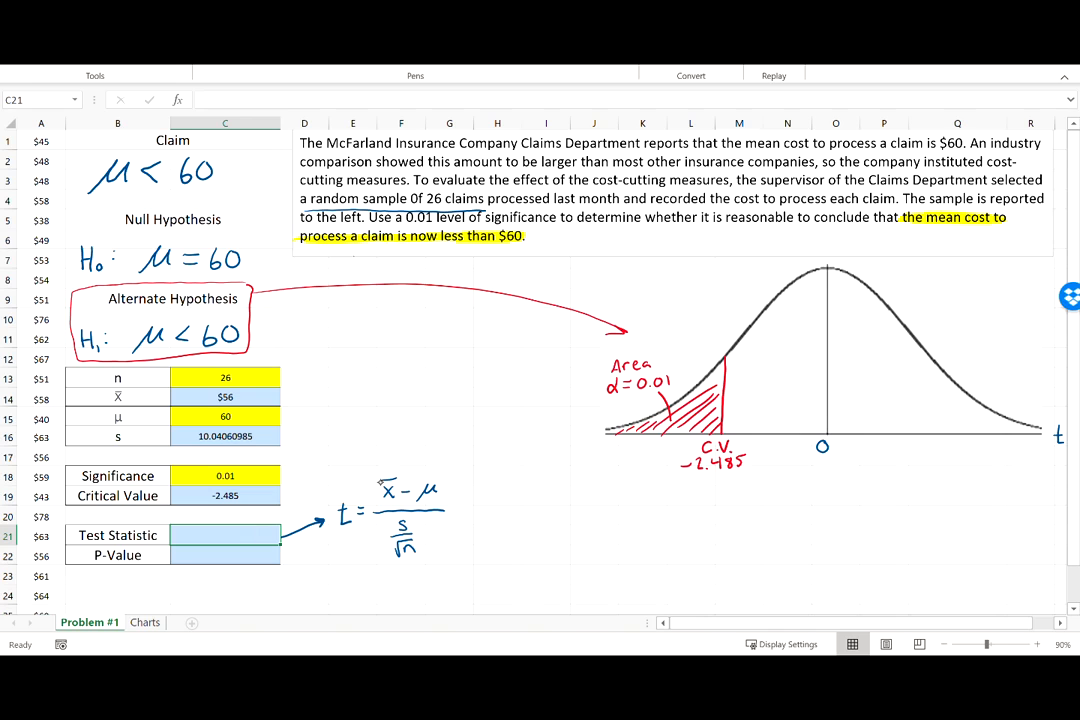
{"action": "left_click_drag", "start_coordinate": [378, 476], "coordinate": [375, 500]}
{"action": "left_click_drag", "start_coordinate": [444, 472], "coordinate": [440, 497]}
{"action": "left_click_drag", "start_coordinate": [383, 527], "coordinate": [381, 564]}
{"action": "left_click_drag", "start_coordinate": [425, 524], "coordinate": [430, 556]}
Calculate the test statistic in C21 with =(C14-C15)/(C16/SQRT(C13))
{"action": "type", "text": "="}
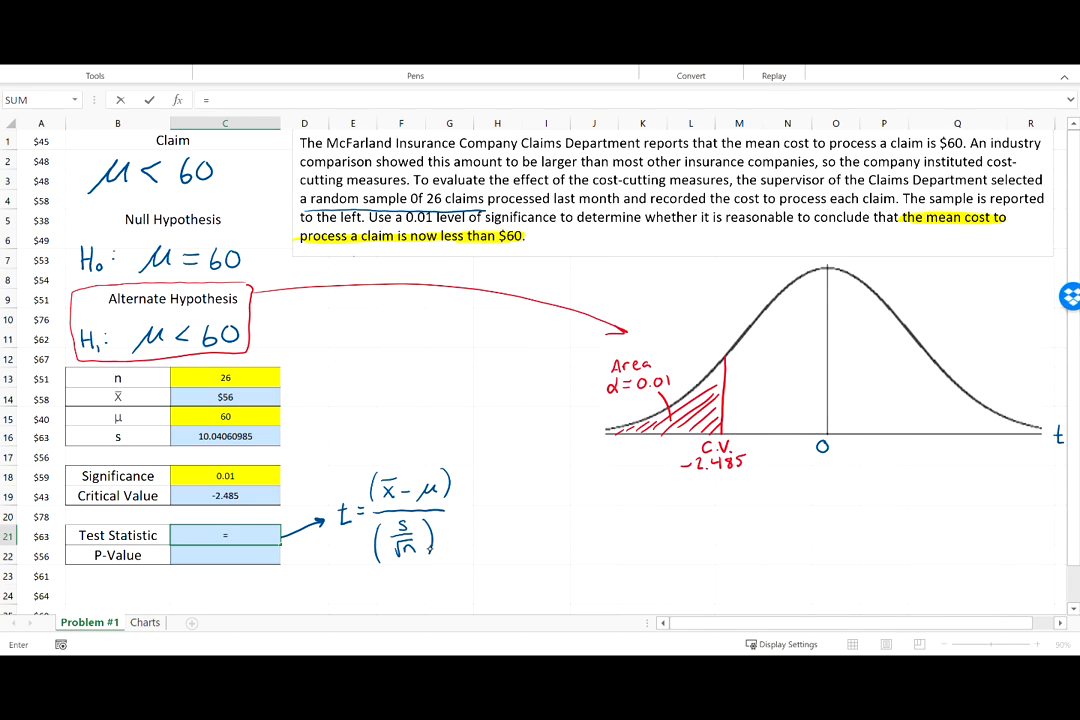
{"action": "type", "text": "("}
{"action": "left_click", "coordinate": [240, 398]}
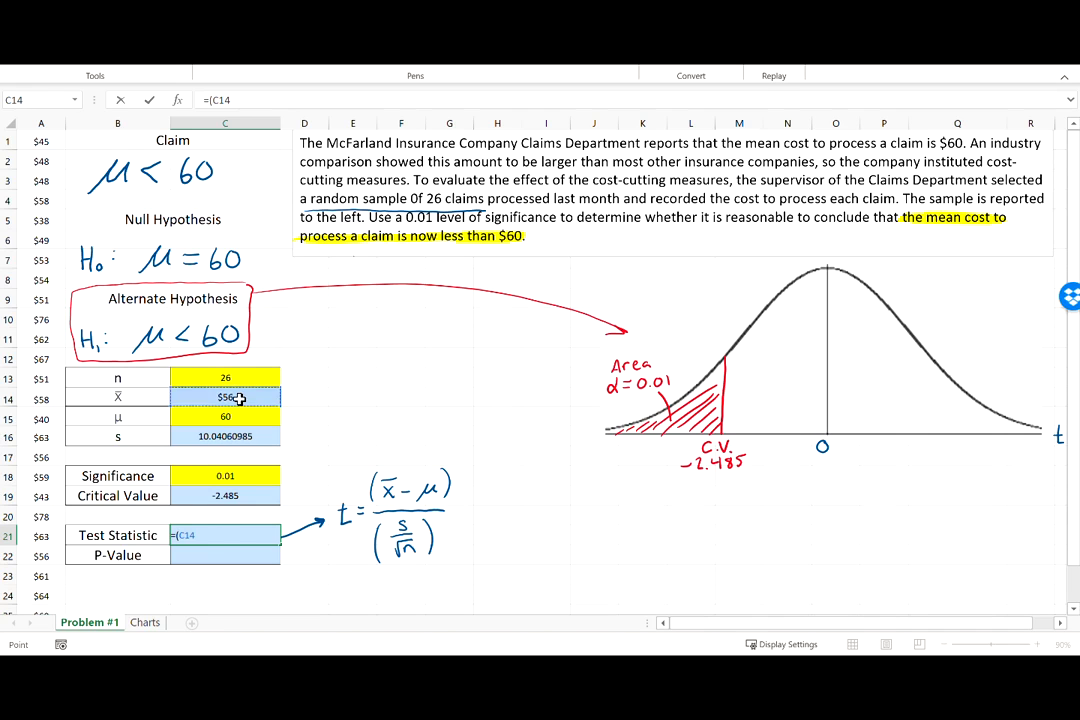
{"action": "type", "text": "-"}
{"action": "left_click", "coordinate": [245, 420]}
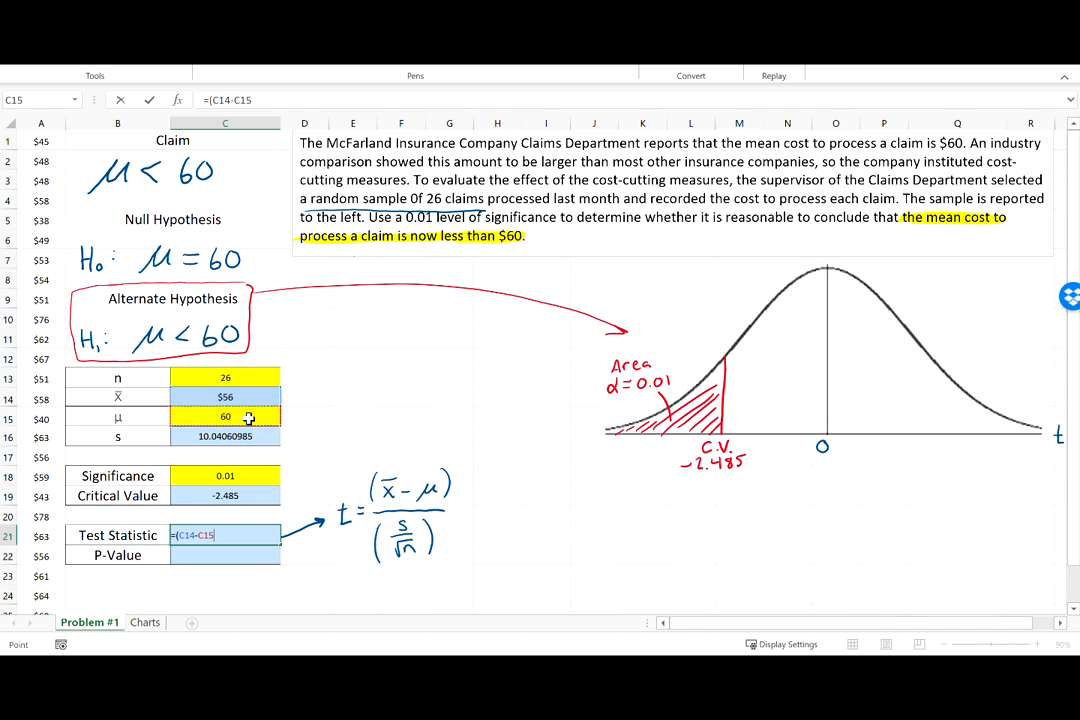
{"action": "type", "text": ")/"}
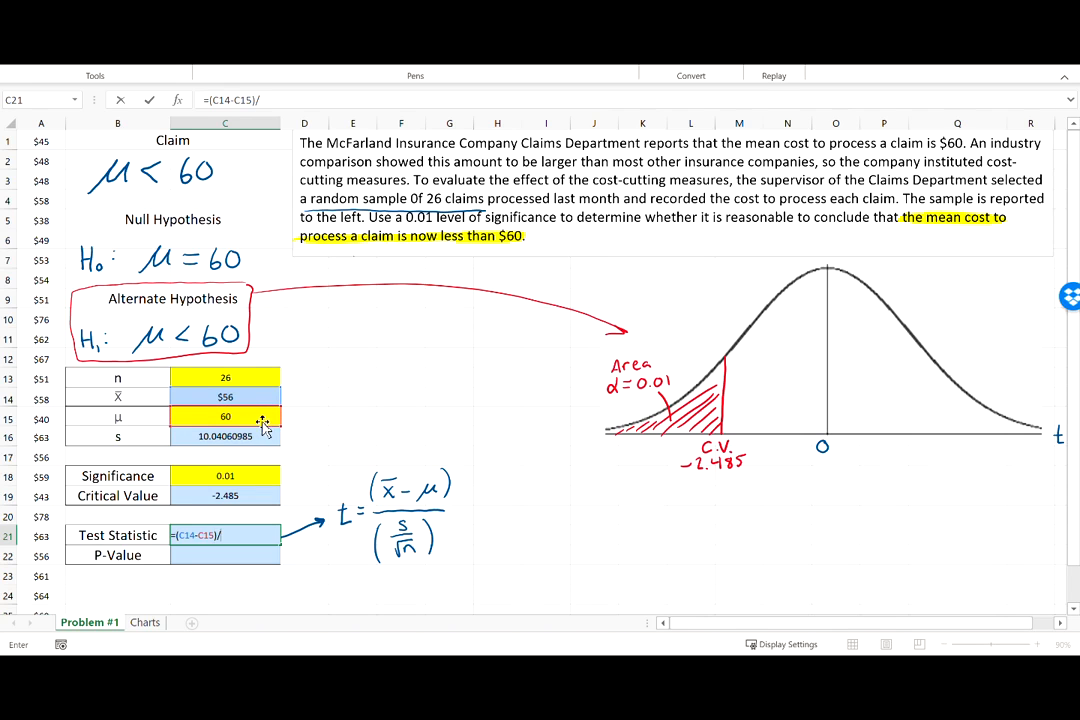
{"action": "type", "text": "("}
{"action": "left_click", "coordinate": [257, 434]}
{"action": "type", "text": "/"}
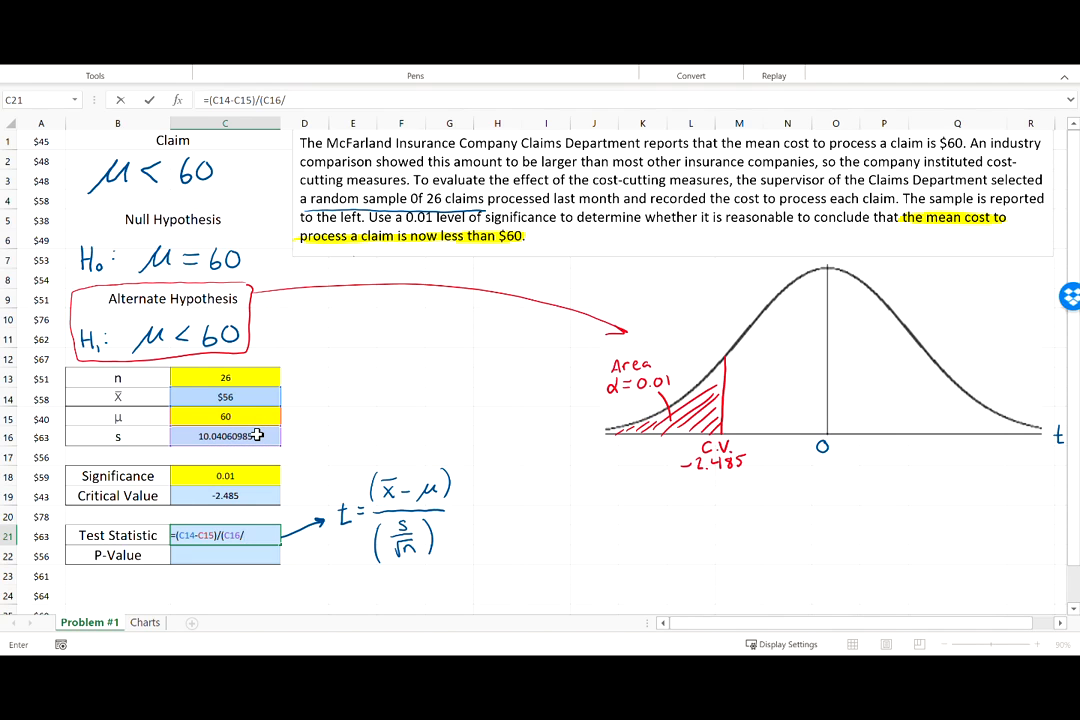
{"action": "type", "text": "sq"}
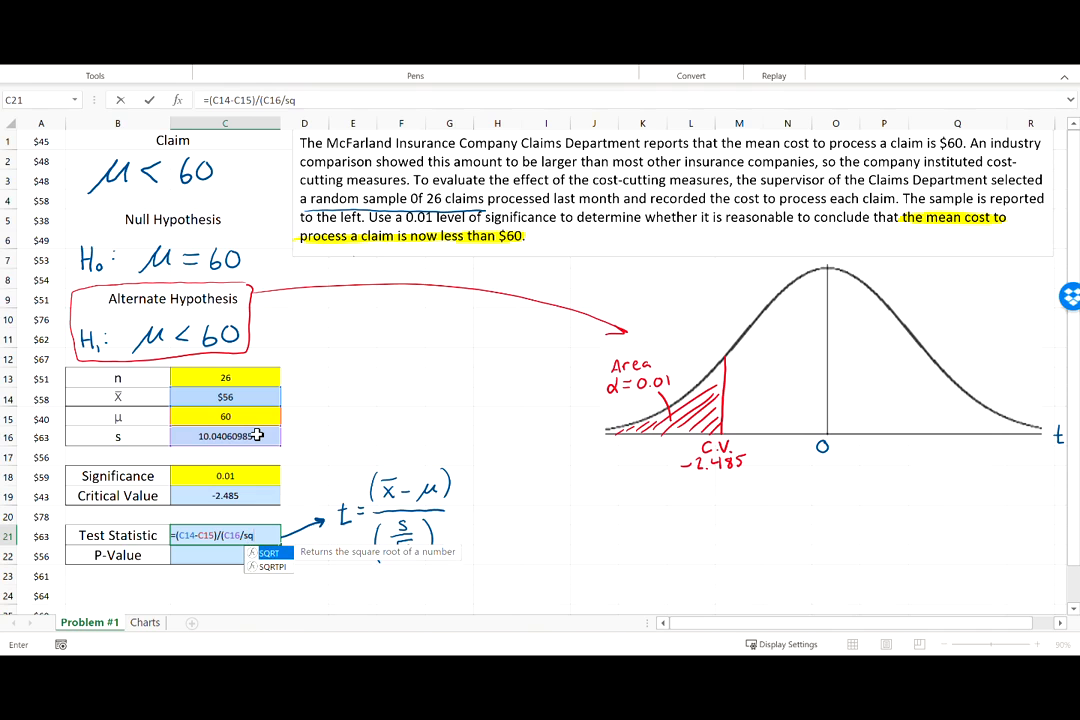
{"action": "type", "text": "rt("}
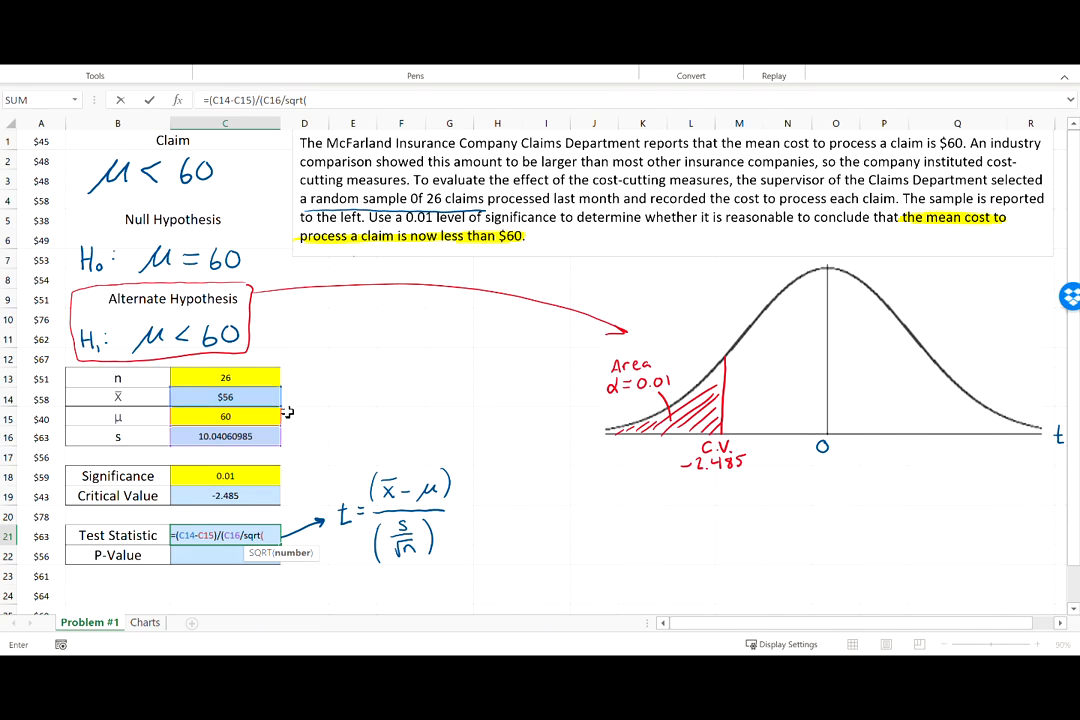
{"action": "left_click", "coordinate": [222, 376]}
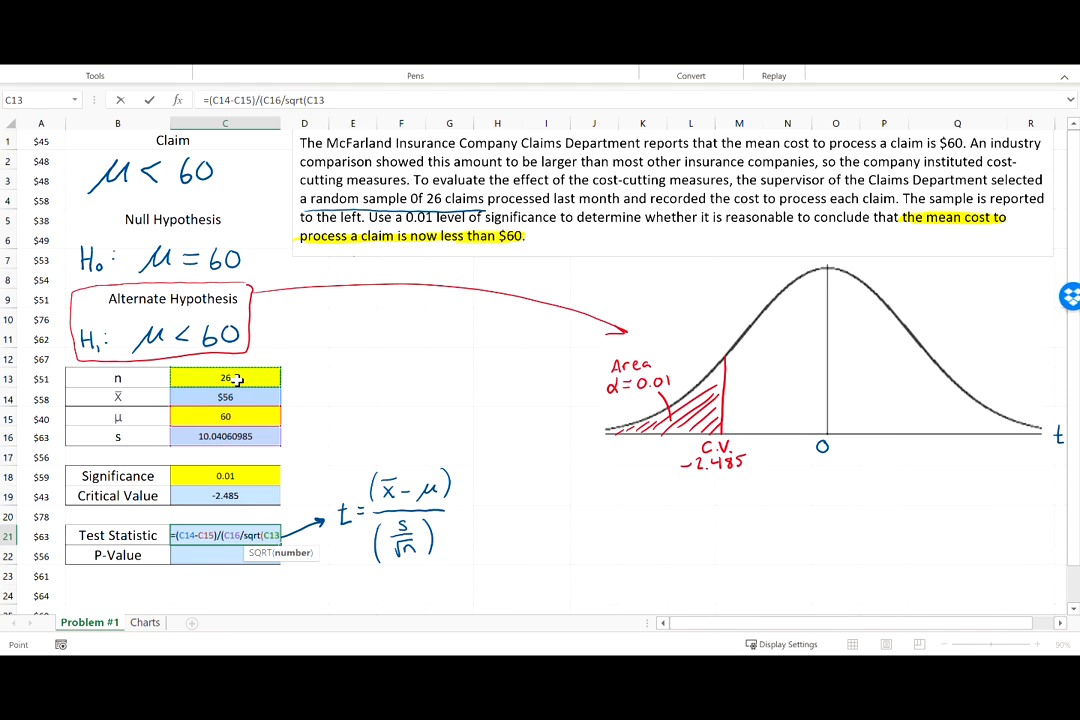
{"action": "type", "text": "))"}
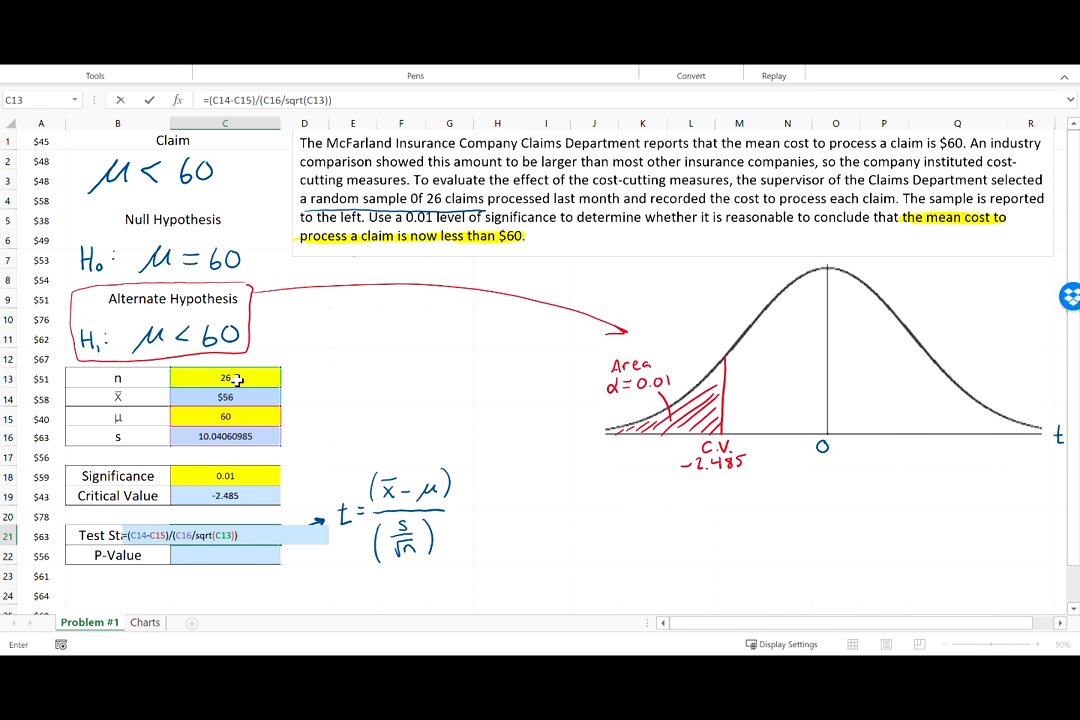
{"action": "key", "text": "Return"}
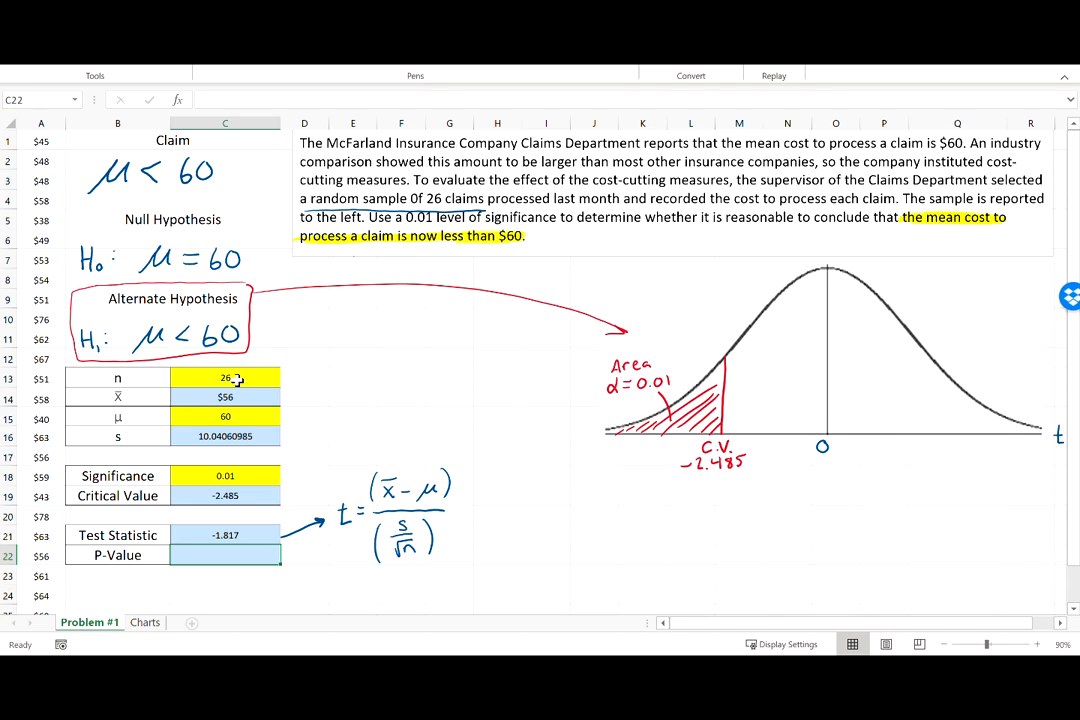
Mark the test statistic on the t-axis in blue, label it "t.s. -1.817", and draw an arrow to it from the t formula
{"action": "mouse_move", "coordinate": [469, 508]}
{"action": "left_mouse_down"}
{"action": "mouse_move", "coordinate": [753, 491]}
{"action": "mouse_move", "coordinate": [767, 453]}
{"action": "left_mouse_up"}
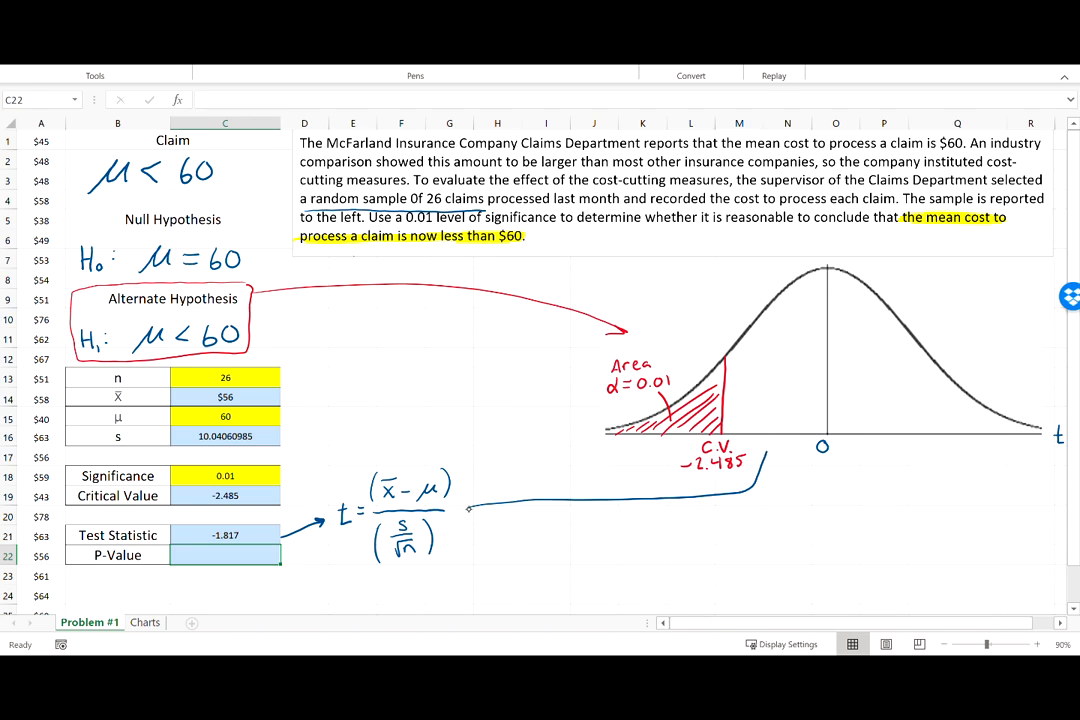
{"action": "key", "text": "ctrl+z"}
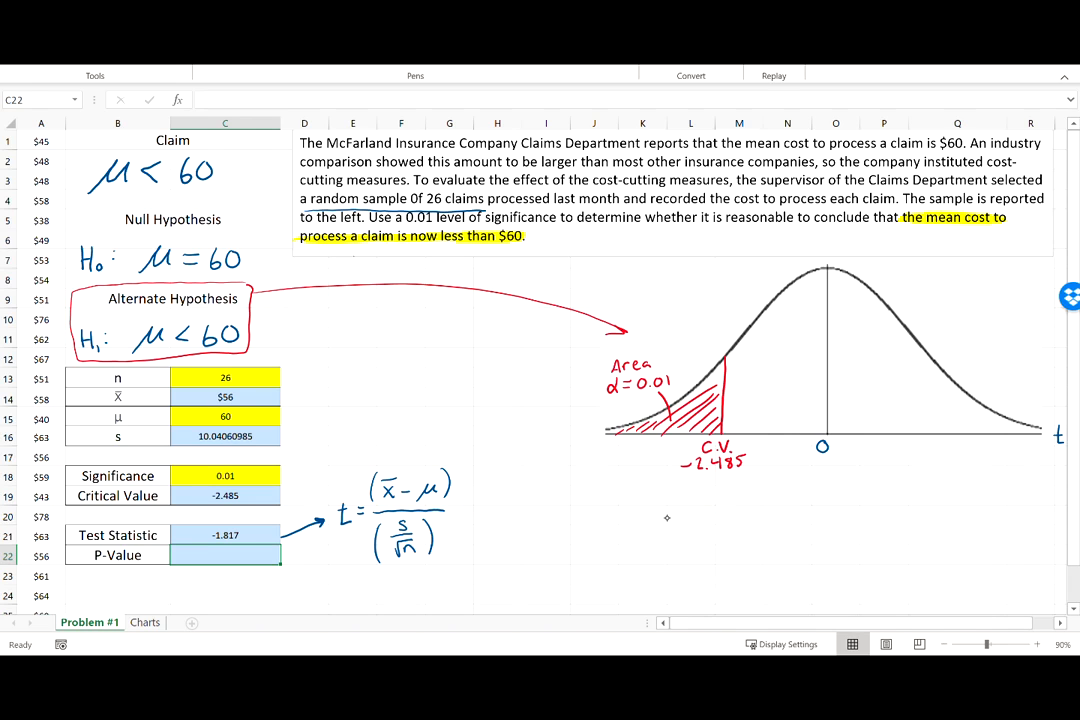
{"action": "left_click_drag", "start_coordinate": [777, 431], "coordinate": [763, 456]}
{"action": "key", "text": "ctrl+z"}
{"action": "mouse_move", "coordinate": [757, 452]}
{"action": "left_mouse_down"}
{"action": "mouse_move", "coordinate": [775, 452]}
{"action": "mouse_move", "coordinate": [760, 465]}
{"action": "mouse_move", "coordinate": [767, 472]}
{"action": "mouse_move", "coordinate": [786, 472]}
{"action": "left_mouse_up"}
{"action": "left_click", "coordinate": [768, 455]}
{"action": "left_click", "coordinate": [783, 455]}
{"action": "left_click", "coordinate": [772, 471]}
{"action": "left_click_drag", "start_coordinate": [789, 464], "coordinate": [793, 471]}
{"action": "mouse_move", "coordinate": [462, 515]}
{"action": "left_mouse_down"}
{"action": "mouse_move", "coordinate": [748, 508]}
{"action": "mouse_move", "coordinate": [761, 485]}
{"action": "left_mouse_up"}
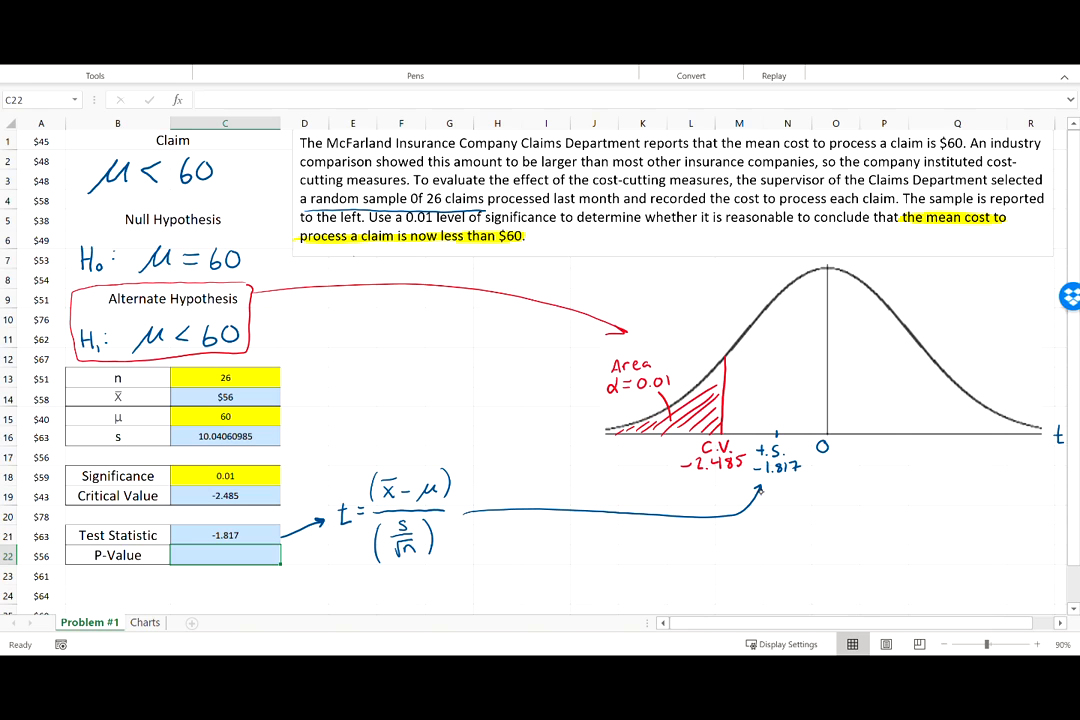
Handwrite "Fail to Reject H₀" in blue beneath the arrow leading to the test statistic
{"action": "mouse_move", "coordinate": [503, 532]}
{"action": "left_mouse_down"}
{"action": "mouse_move", "coordinate": [514, 520]}
{"action": "mouse_move", "coordinate": [521, 529]}
{"action": "left_mouse_up"}
{"action": "left_click_drag", "start_coordinate": [544, 524], "coordinate": [595, 530]}
{"action": "mouse_move", "coordinate": [600, 523]}
{"action": "left_mouse_down"}
{"action": "mouse_move", "coordinate": [596, 537]}
{"action": "mouse_move", "coordinate": [613, 531]}
{"action": "left_mouse_up"}
{"action": "mouse_move", "coordinate": [621, 517]}
{"action": "left_mouse_down"}
{"action": "mouse_move", "coordinate": [621, 531]}
{"action": "mouse_move", "coordinate": [647, 527]}
{"action": "left_mouse_up"}
{"action": "left_click_drag", "start_coordinate": [647, 519], "coordinate": [654, 533]}
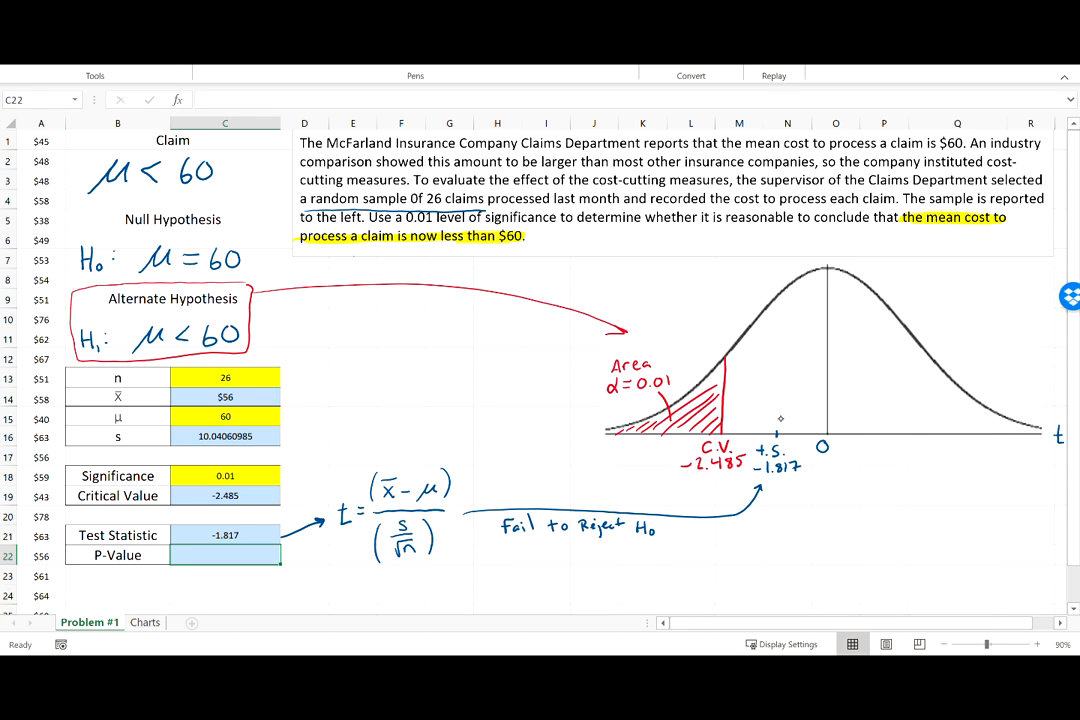
Draw a blue vertical line from the test statistic up to the curve and hatch the whole area left of it
{"action": "mouse_move", "coordinate": [778, 428]}
{"action": "left_mouse_down"}
{"action": "mouse_move", "coordinate": [782, 292]}
{"action": "mouse_move", "coordinate": [762, 297]}
{"action": "left_mouse_up"}
{"action": "left_click_drag", "start_coordinate": [778, 340], "coordinate": [750, 315]}
{"action": "left_click_drag", "start_coordinate": [776, 368], "coordinate": [737, 333]}
{"action": "mouse_move", "coordinate": [772, 396]}
{"action": "left_mouse_down"}
{"action": "mouse_move", "coordinate": [727, 358]}
{"action": "mouse_move", "coordinate": [759, 421]}
{"action": "left_mouse_up"}
{"action": "mouse_move", "coordinate": [692, 390]}
{"action": "left_mouse_down"}
{"action": "mouse_move", "coordinate": [733, 425]}
{"action": "mouse_move", "coordinate": [662, 431]}
{"action": "left_mouse_up"}
{"action": "left_click_drag", "start_coordinate": [644, 421], "coordinate": [644, 430]}
{"action": "left_click_drag", "start_coordinate": [628, 424], "coordinate": [629, 433]}
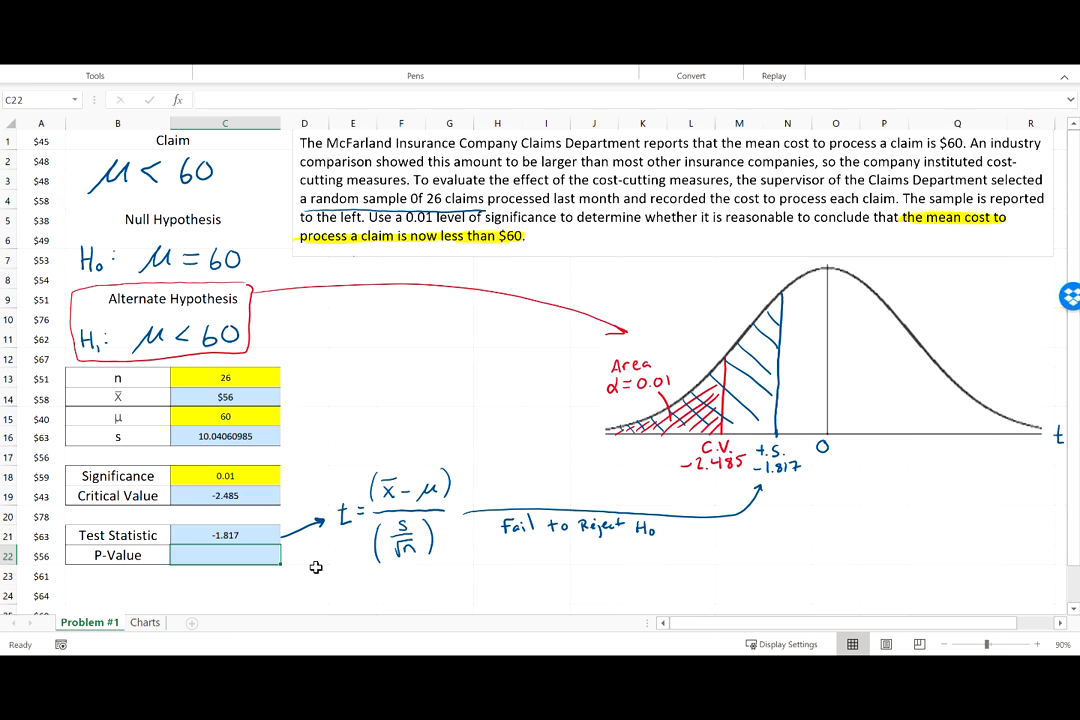
Calculate the left-tailed P-value in C22 with =T.DIST(C21,C13-1,1)
{"action": "type", "text": "=t"}
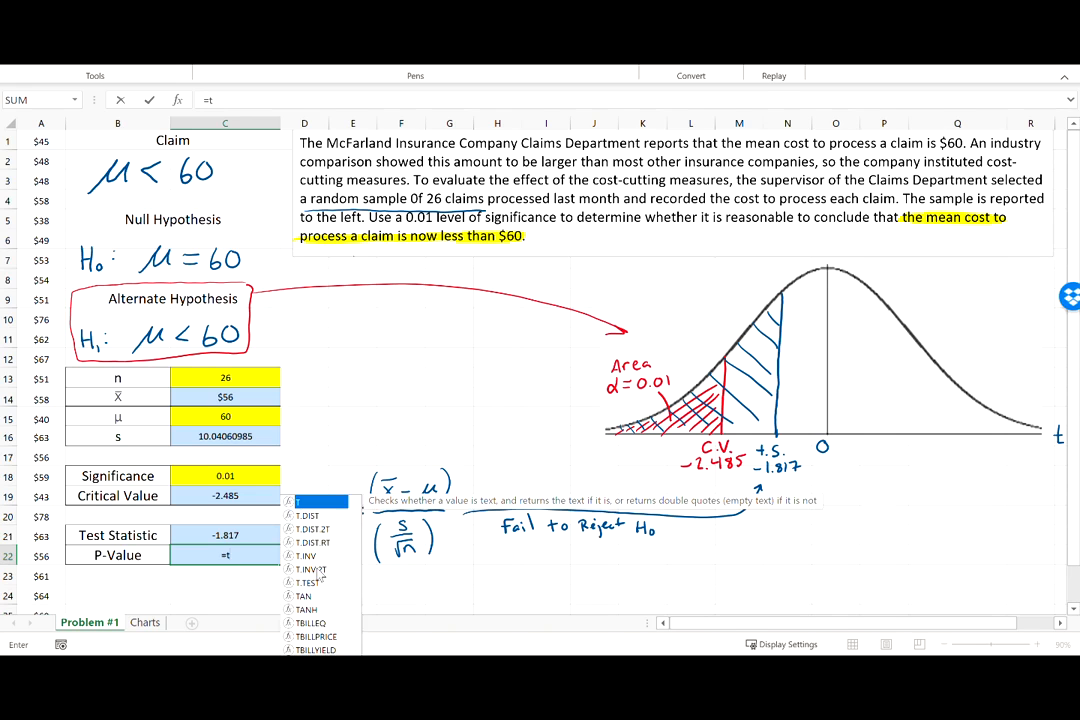
{"action": "type", "text": ".dist"}
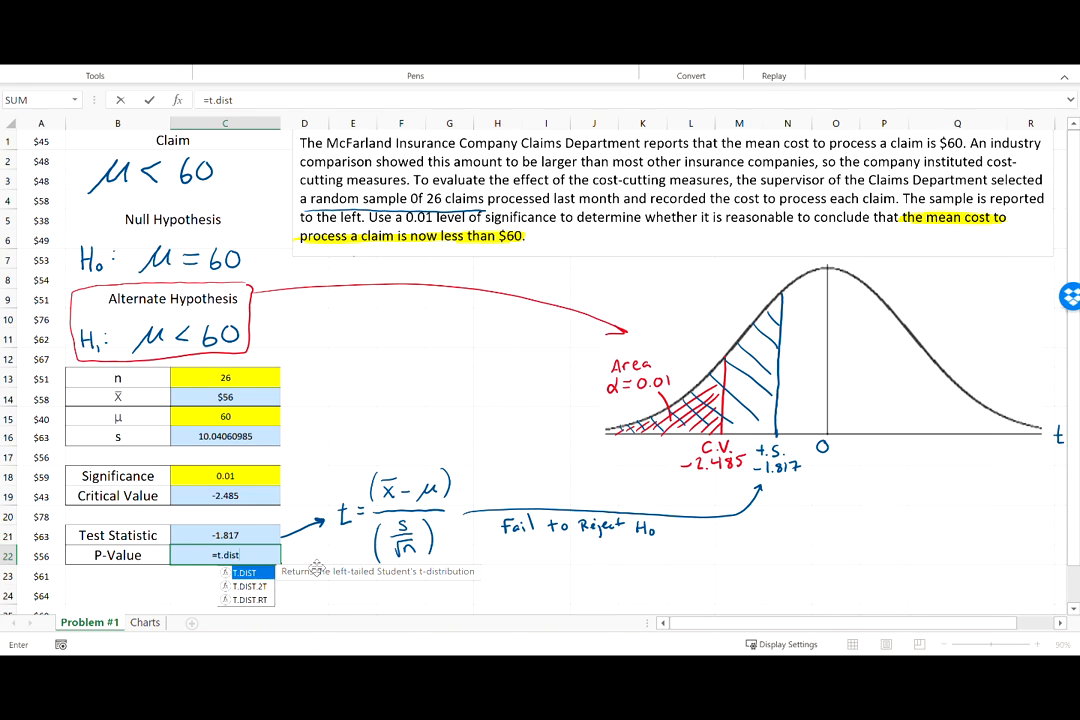
{"action": "type", "text": "("}
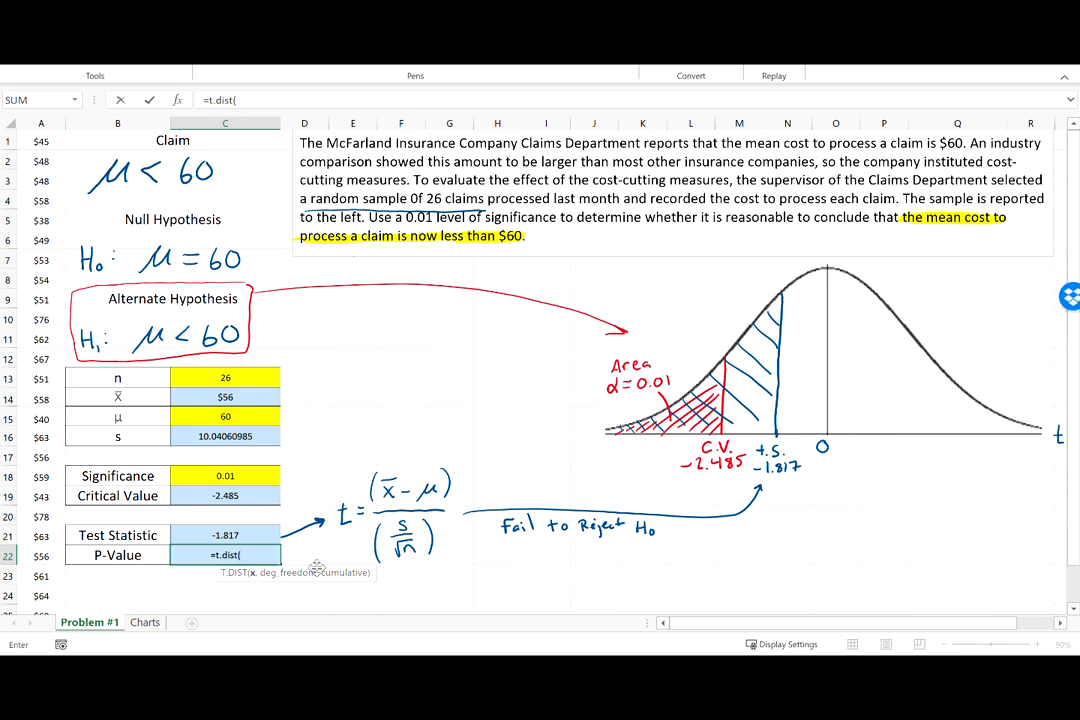
{"action": "left_click", "coordinate": [222, 534]}
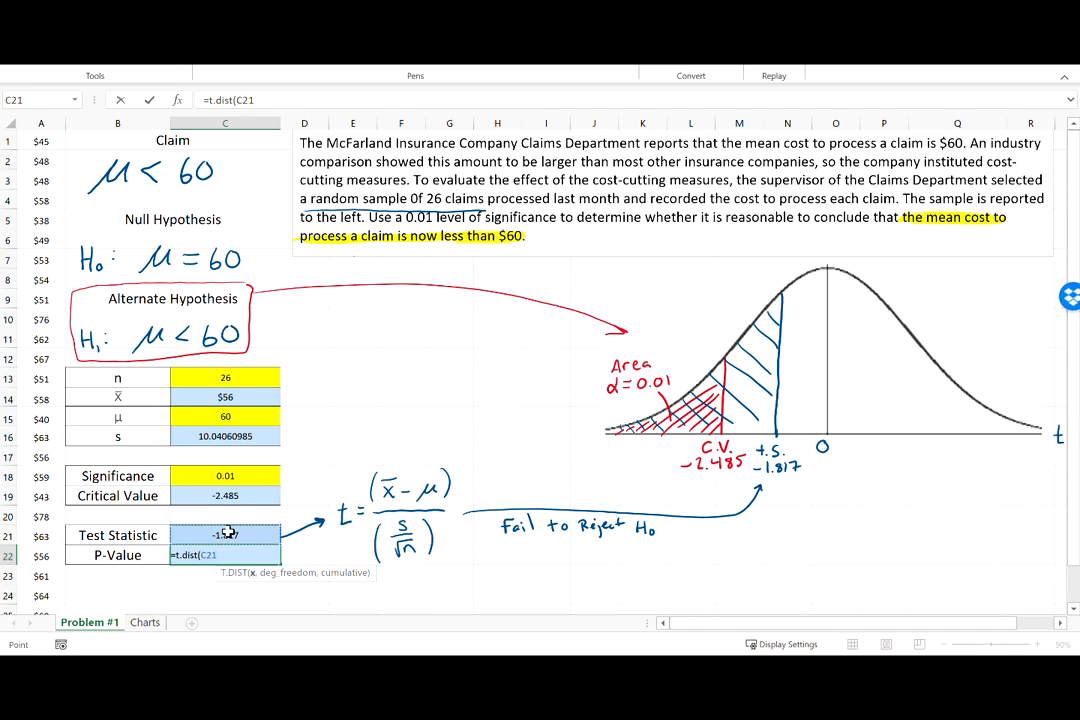
{"action": "type", "text": ","}
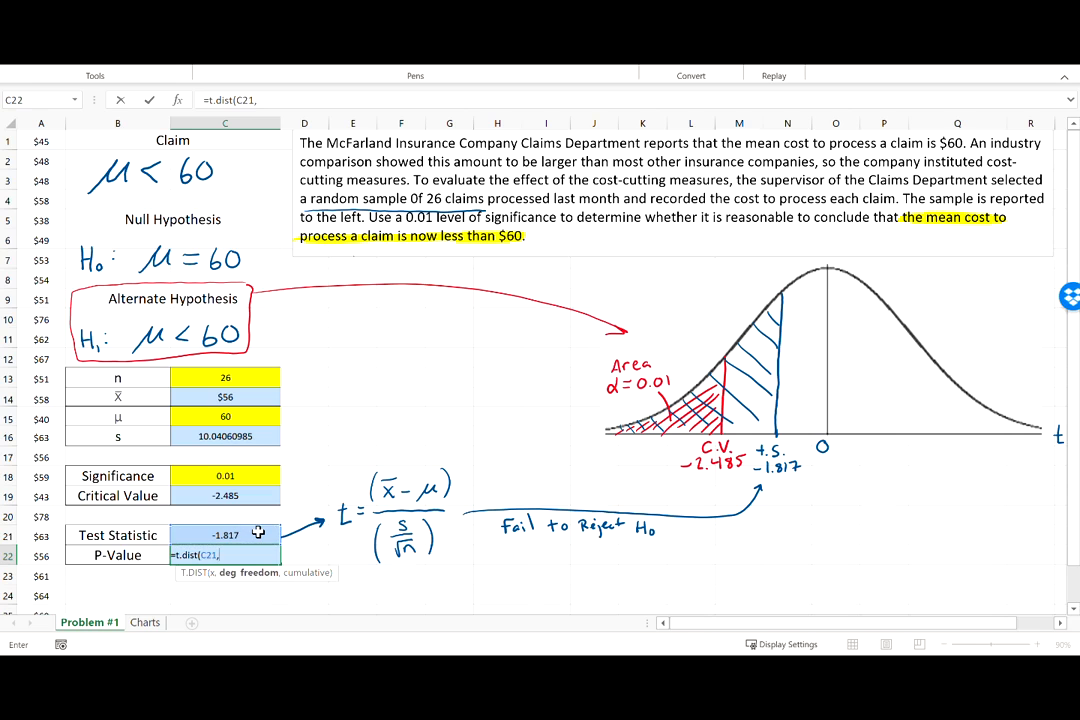
{"action": "left_click", "coordinate": [250, 378]}
{"action": "type", "text": "-1,"}
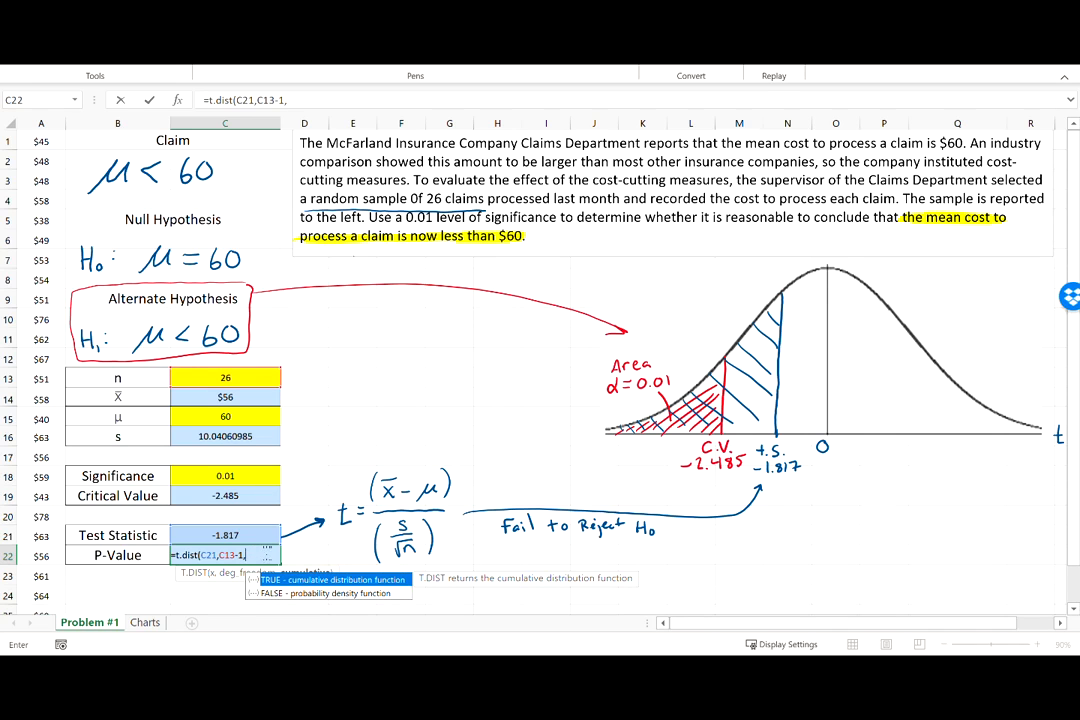
{"action": "type", "text": "1)"}
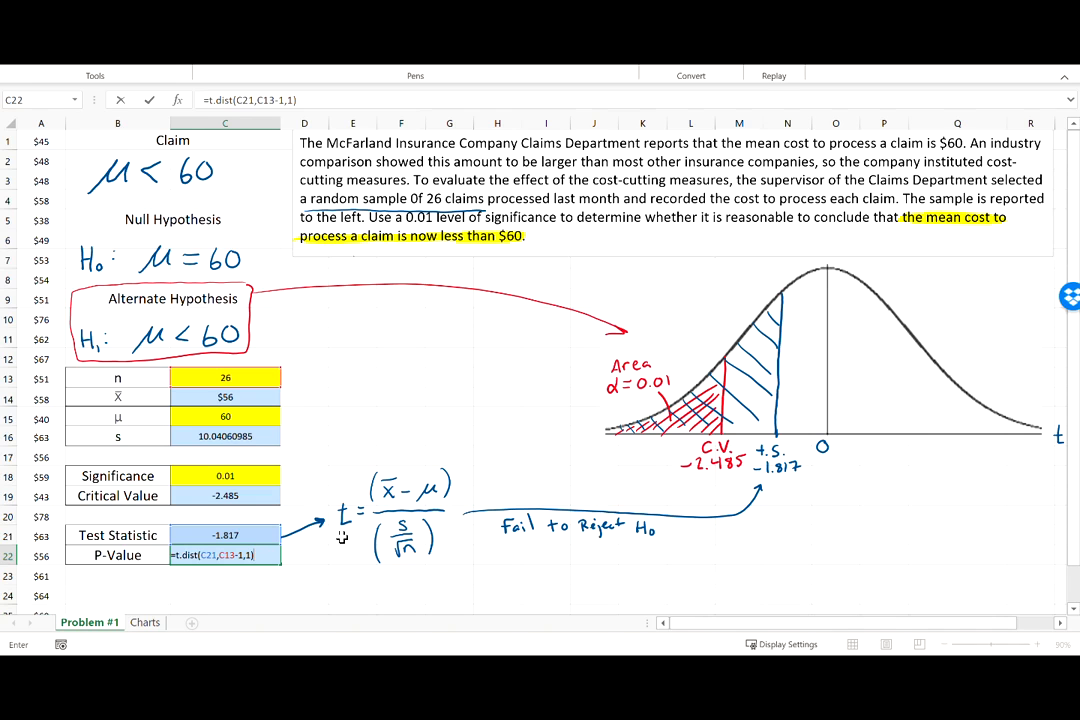
{"action": "key", "text": "Return"}
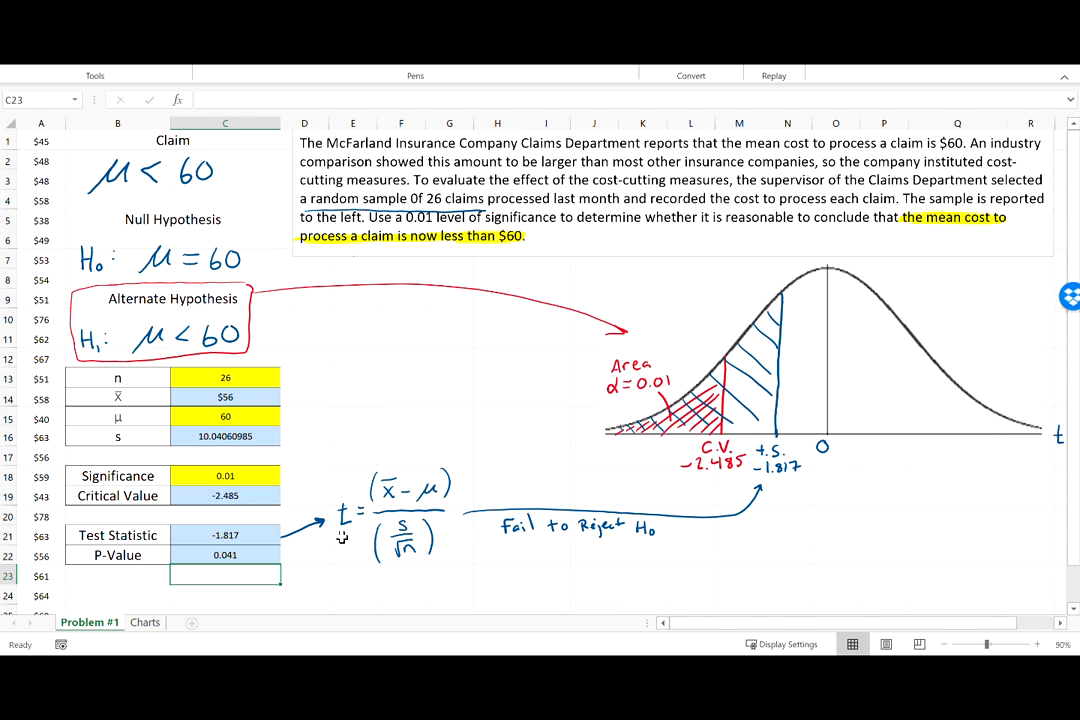
Handwrite the comparison "P-value > α" in blue between the hypotheses and the curve, with 0.041 and 0.01 underneath
{"action": "mouse_move", "coordinate": [345, 331]}
{"action": "left_mouse_down"}
{"action": "mouse_move", "coordinate": [345, 350]}
{"action": "mouse_move", "coordinate": [359, 342]}
{"action": "left_mouse_up"}
{"action": "left_click_drag", "start_coordinate": [361, 340], "coordinate": [368, 340]}
{"action": "left_click_drag", "start_coordinate": [377, 340], "coordinate": [402, 345]}
{"action": "mouse_move", "coordinate": [402, 342]}
{"action": "left_mouse_down"}
{"action": "mouse_move", "coordinate": [350, 363]}
{"action": "mouse_move", "coordinate": [358, 373]}
{"action": "left_mouse_up"}
{"action": "mouse_move", "coordinate": [367, 363]}
{"action": "left_mouse_down"}
{"action": "mouse_move", "coordinate": [391, 372]}
{"action": "mouse_move", "coordinate": [426, 357]}
{"action": "left_mouse_up"}
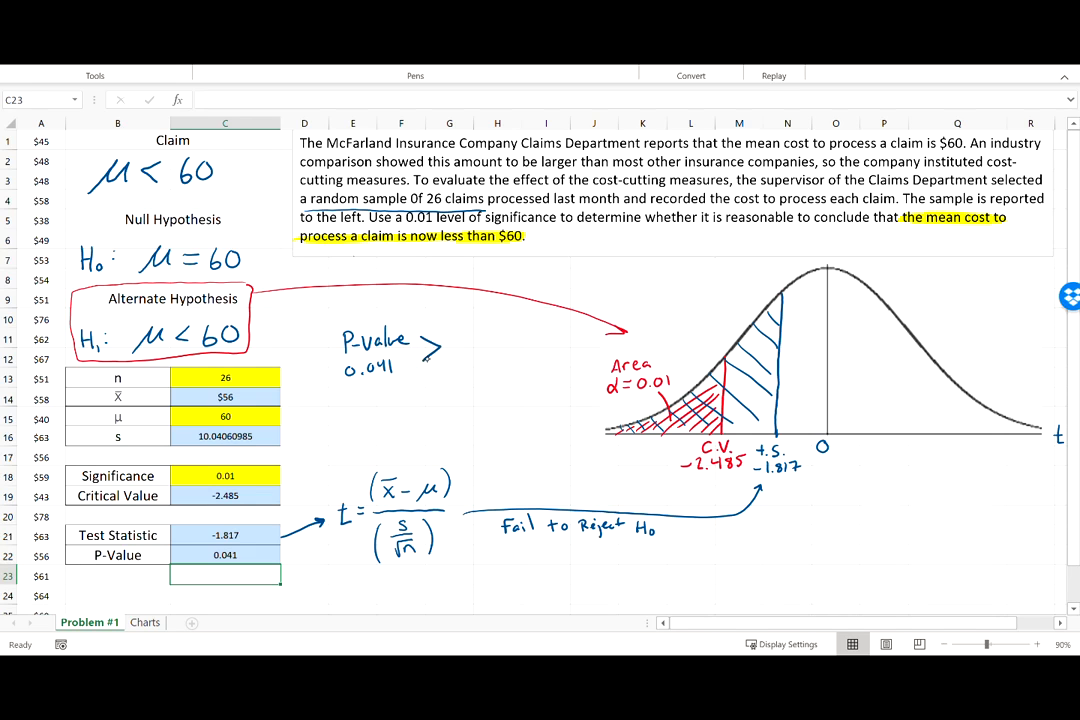
{"action": "mouse_move", "coordinate": [484, 334]}
{"action": "left_mouse_down"}
{"action": "mouse_move", "coordinate": [489, 349]}
{"action": "mouse_move", "coordinate": [456, 360]}
{"action": "mouse_move", "coordinate": [464, 370]}
{"action": "left_mouse_up"}
{"action": "left_click_drag", "start_coordinate": [474, 359], "coordinate": [487, 368]}
Handwrite "Fail to reject H₀" under the P-value comparison and draw a blue box around the whole note
{"action": "left_click_drag", "start_coordinate": [346, 390], "coordinate": [340, 403]}
{"action": "left_click_drag", "start_coordinate": [339, 396], "coordinate": [367, 400]}
{"action": "mouse_move", "coordinate": [373, 383]}
{"action": "left_mouse_down"}
{"action": "mouse_move", "coordinate": [372, 400]}
{"action": "mouse_move", "coordinate": [475, 395]}
{"action": "left_mouse_up"}
{"action": "mouse_move", "coordinate": [488, 316]}
{"action": "left_mouse_down"}
{"action": "mouse_move", "coordinate": [318, 335]}
{"action": "mouse_move", "coordinate": [392, 435]}
{"action": "mouse_move", "coordinate": [496, 428]}
{"action": "mouse_move", "coordinate": [486, 318]}
{"action": "left_mouse_up"}
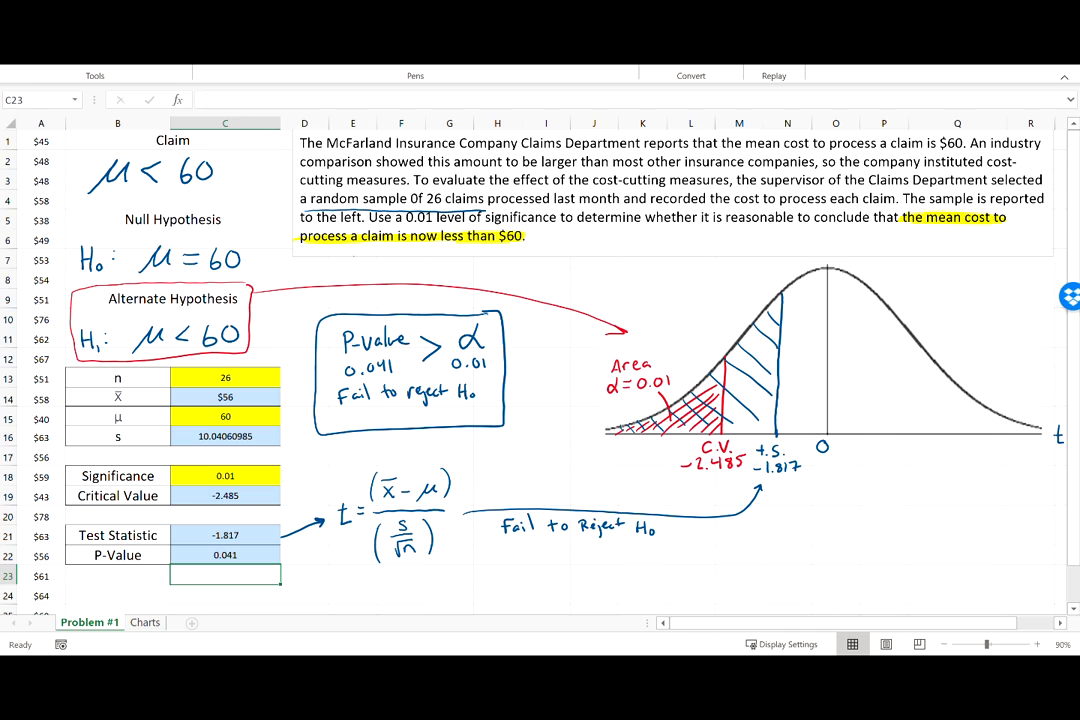
Handwrite the heading "Conclusion:" in green below the test statistic formula
{"action": "mouse_move", "coordinate": [428, 580]}
{"action": "left_mouse_down"}
{"action": "mouse_move", "coordinate": [428, 594]}
{"action": "mouse_move", "coordinate": [438, 589]}
{"action": "left_mouse_up"}
{"action": "left_click_drag", "start_coordinate": [447, 586], "coordinate": [512, 590]}
{"action": "left_click", "coordinate": [530, 584]}
{"action": "left_click", "coordinate": [530, 590]}
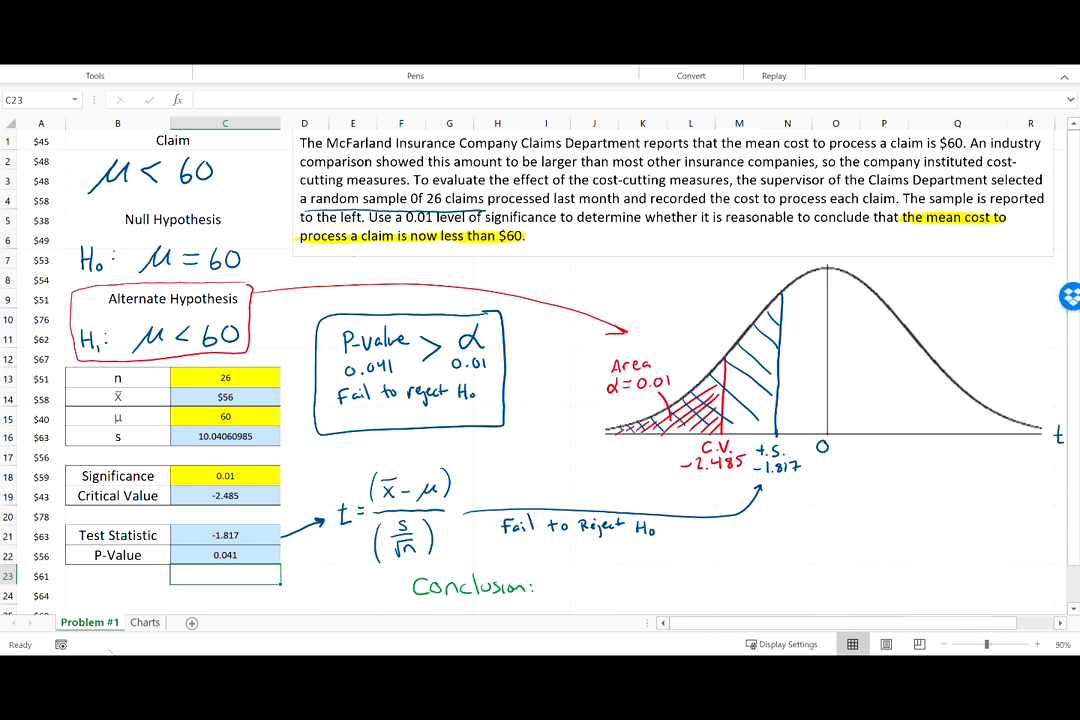
Open the Charts sheet and erase the blue ink marks along the two-tailed path of the P-value flowchart
{"action": "left_click", "coordinate": [145, 622]}
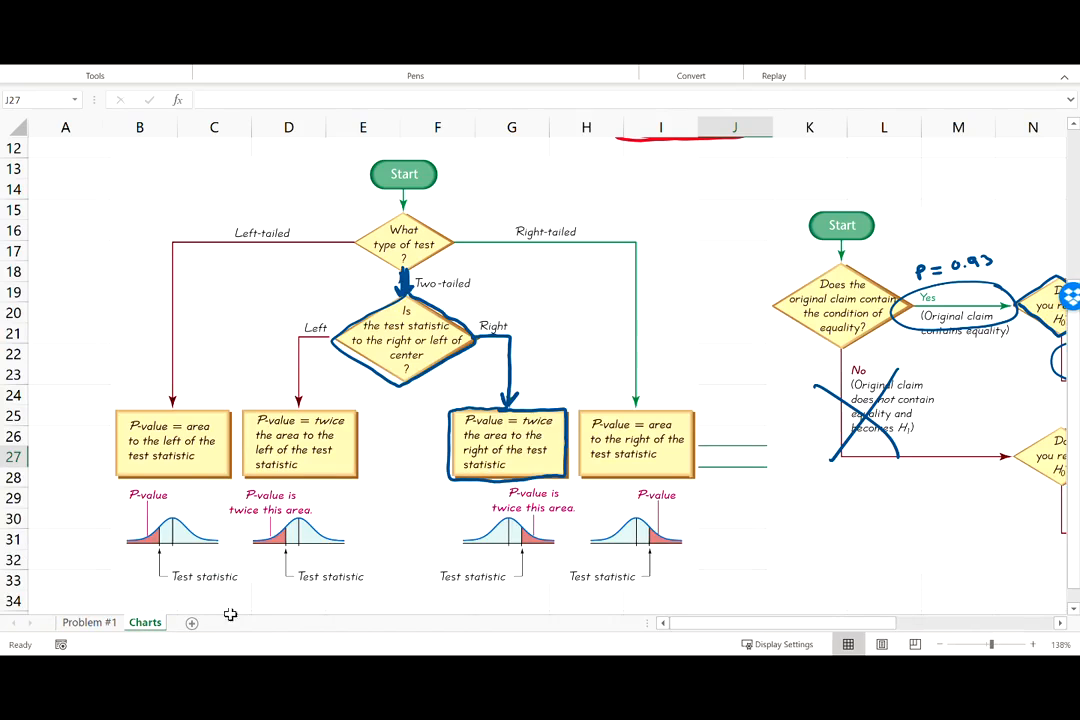
{"action": "mouse_move", "coordinate": [552, 432]}
{"action": "left_mouse_down"}
{"action": "mouse_move", "coordinate": [483, 426]}
{"action": "mouse_move", "coordinate": [398, 286]}
{"action": "left_mouse_up"}
{"action": "scroll", "coordinate": [433, 289], "scroll_direction": "right", "scroll_amount": 6}
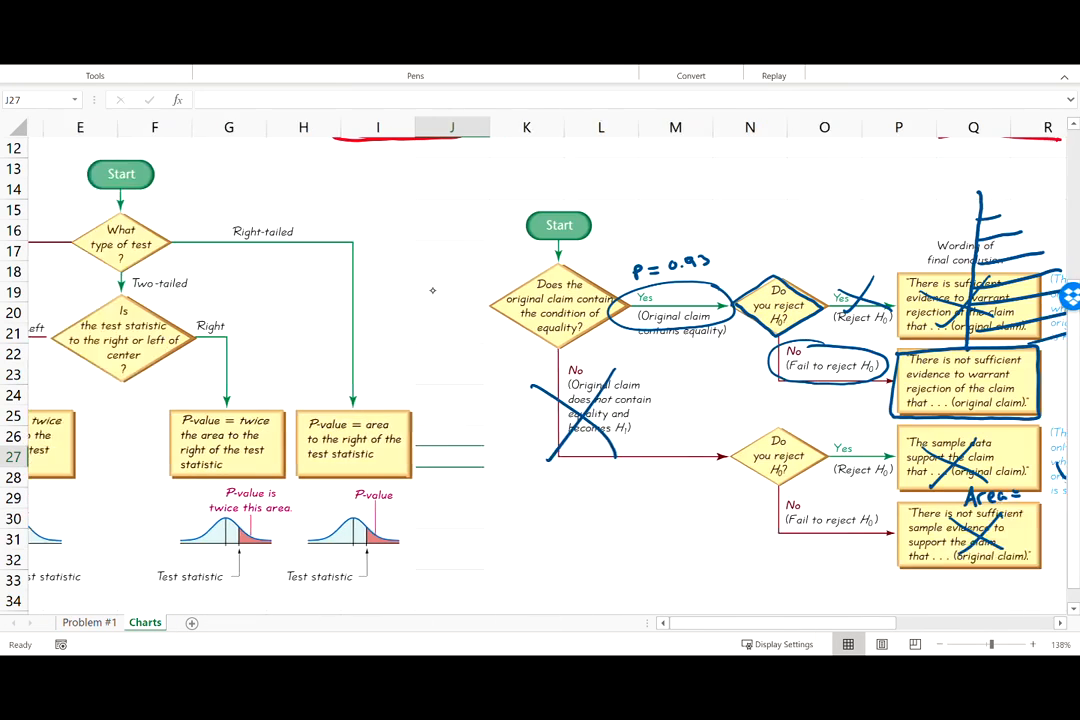